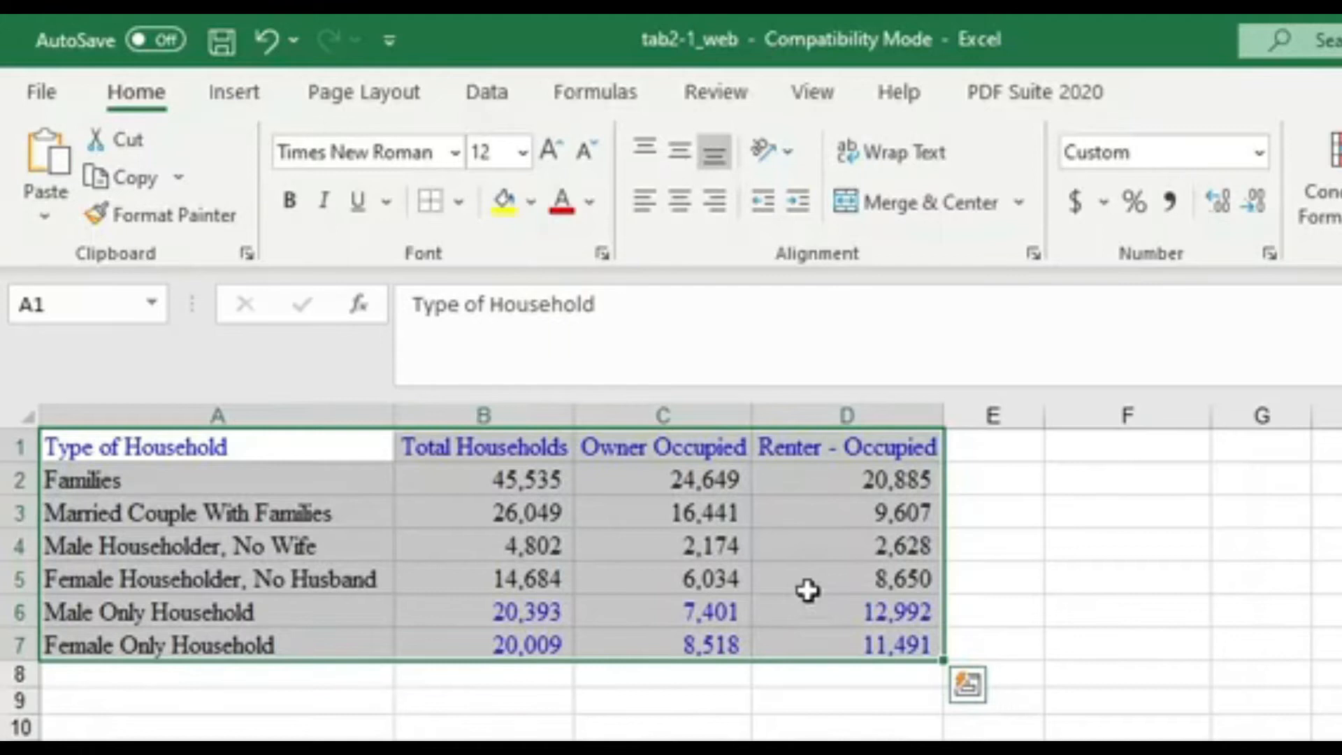
- Start a PivotTable from cell F6 and set its source range to A1:D7 on the Data sheet
left_click(1146, 626)
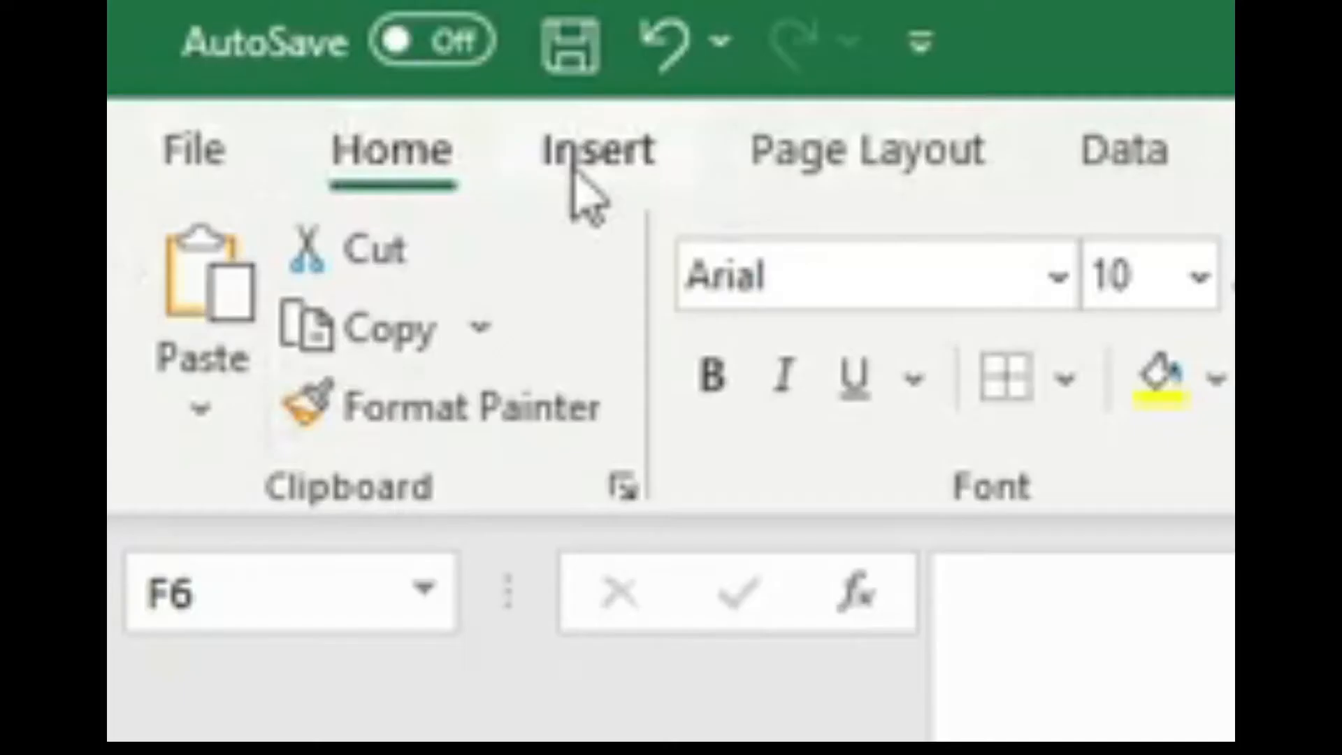
left_click(607, 172)
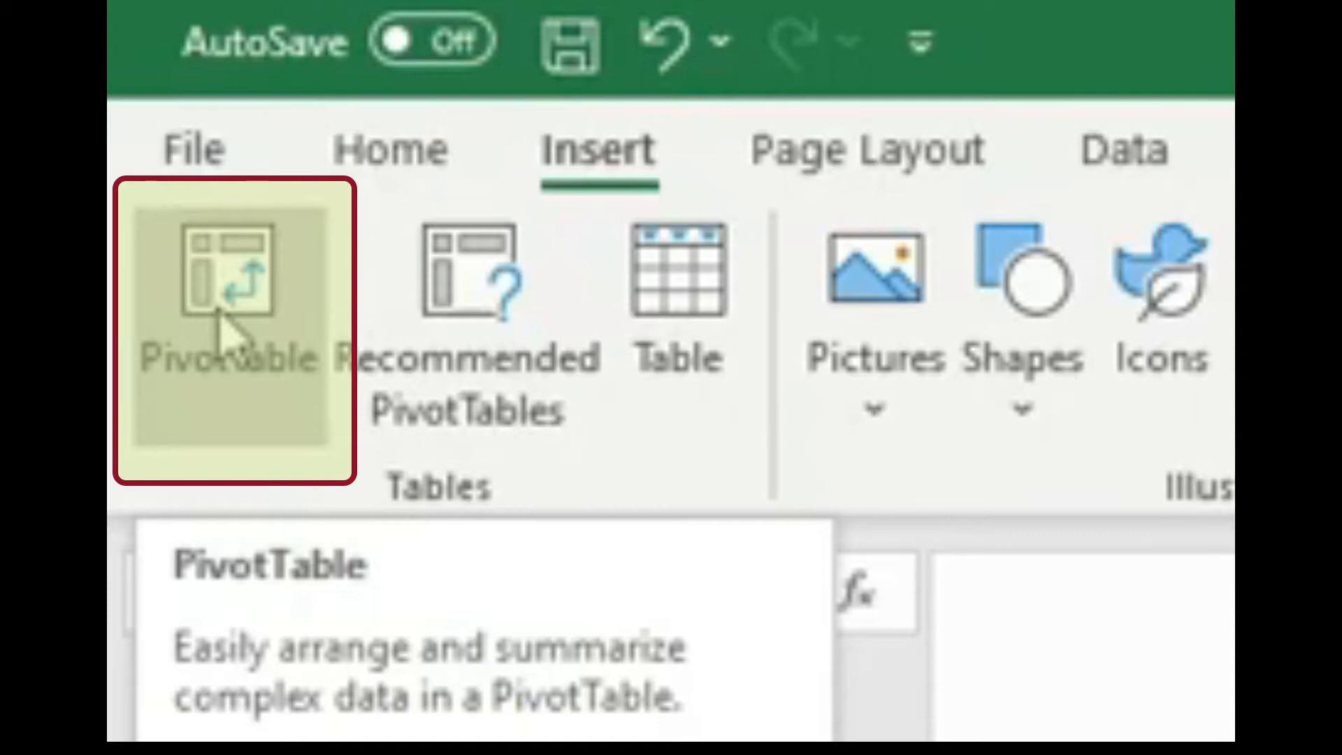
left_click(224, 301)
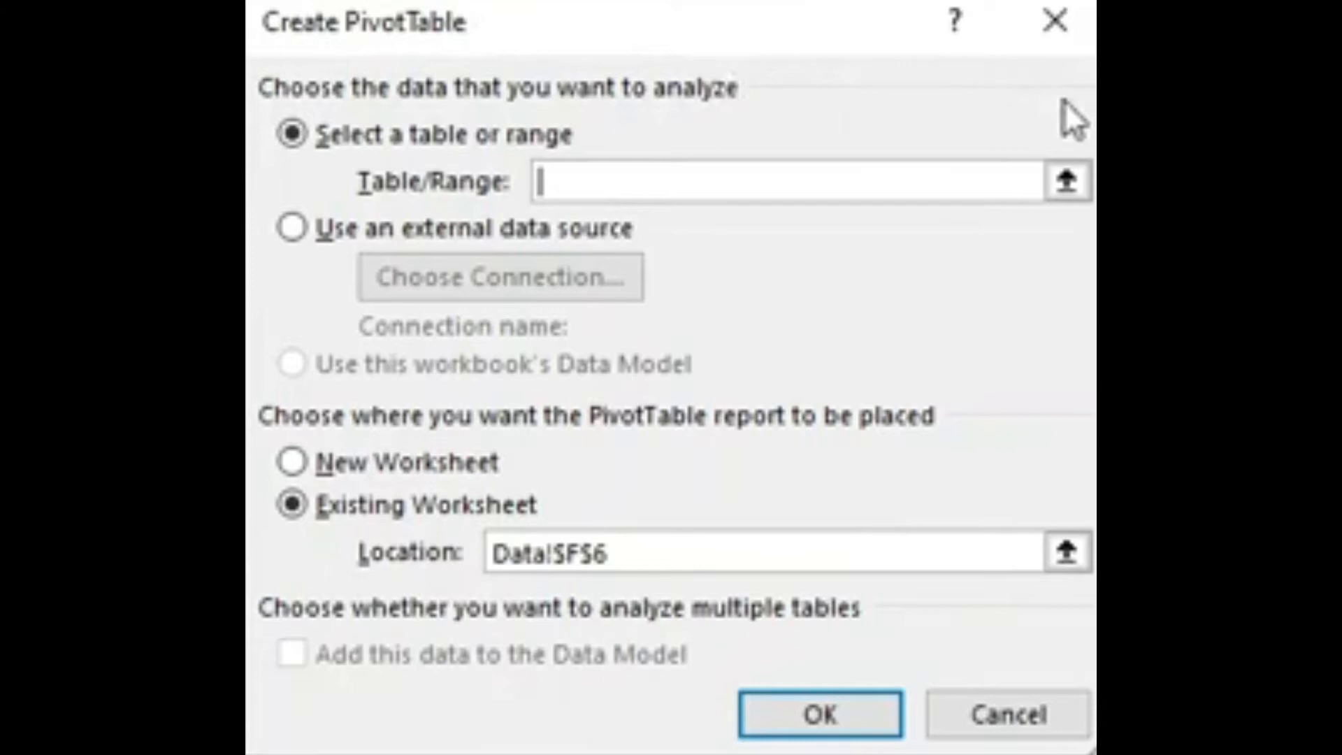
left_click(1070, 183)
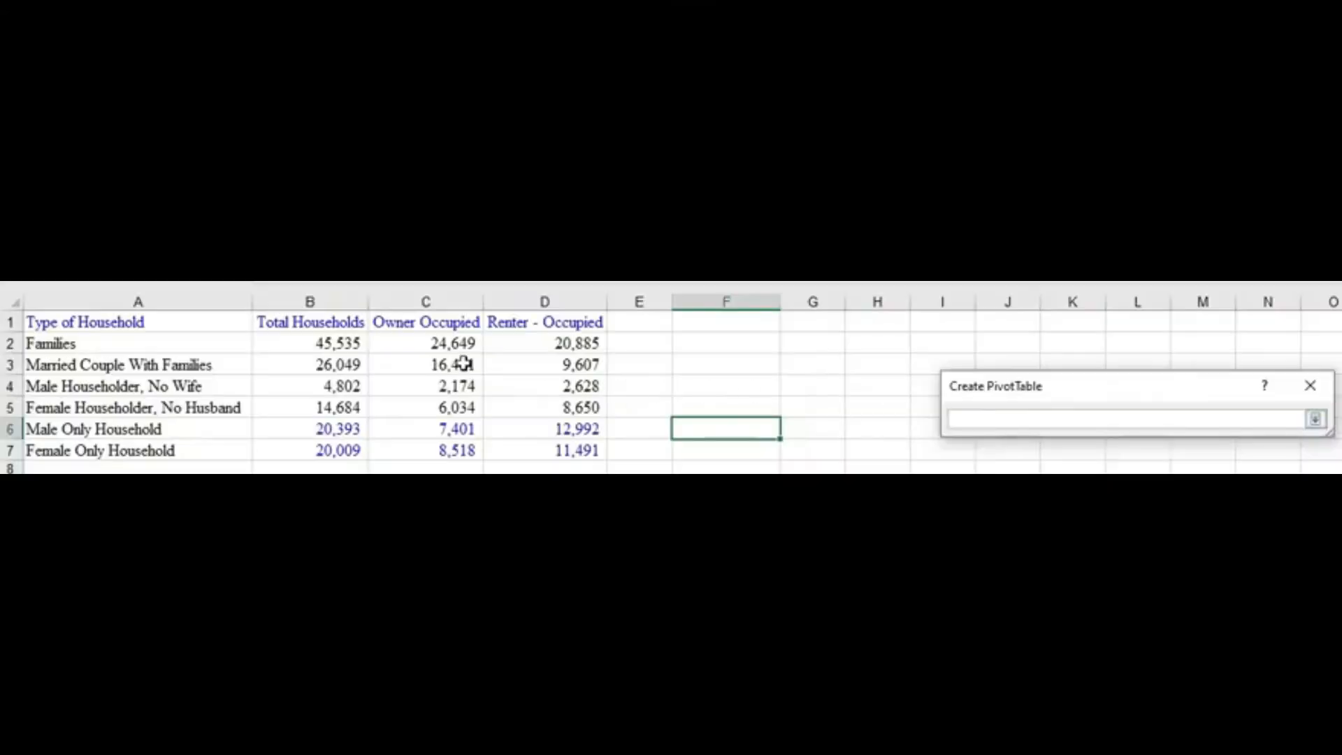
left_click_drag(105, 318, 528, 443)
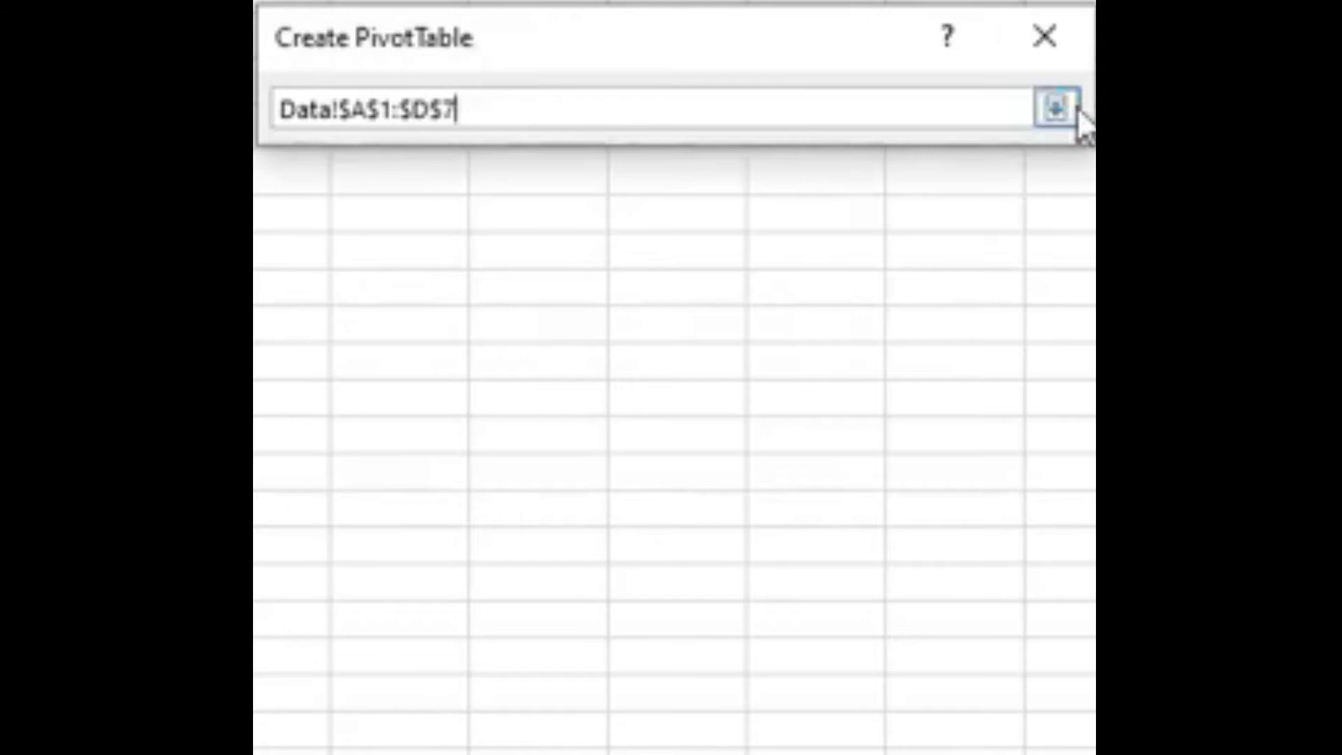
left_click(1061, 109)
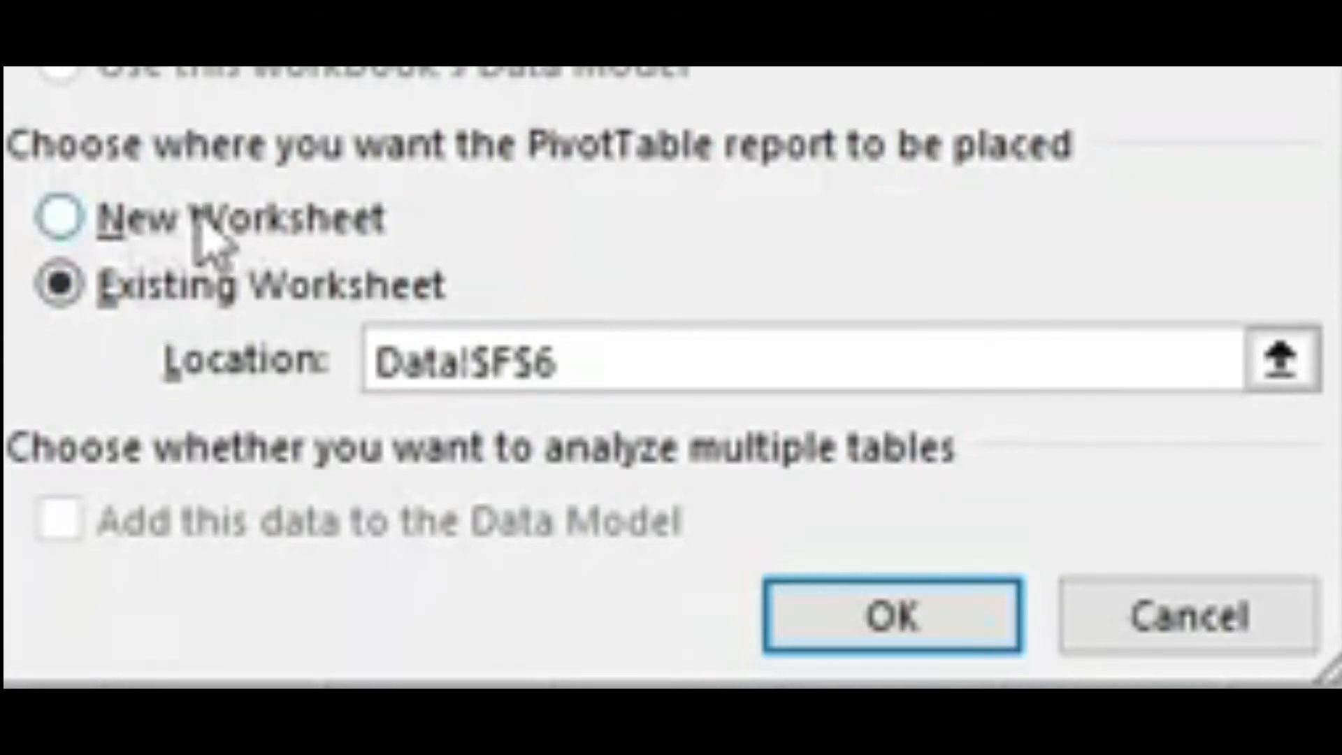
- Place the PivotTable in the existing worksheet at cell F13 of the Data sheet and create it
left_click(74, 223)
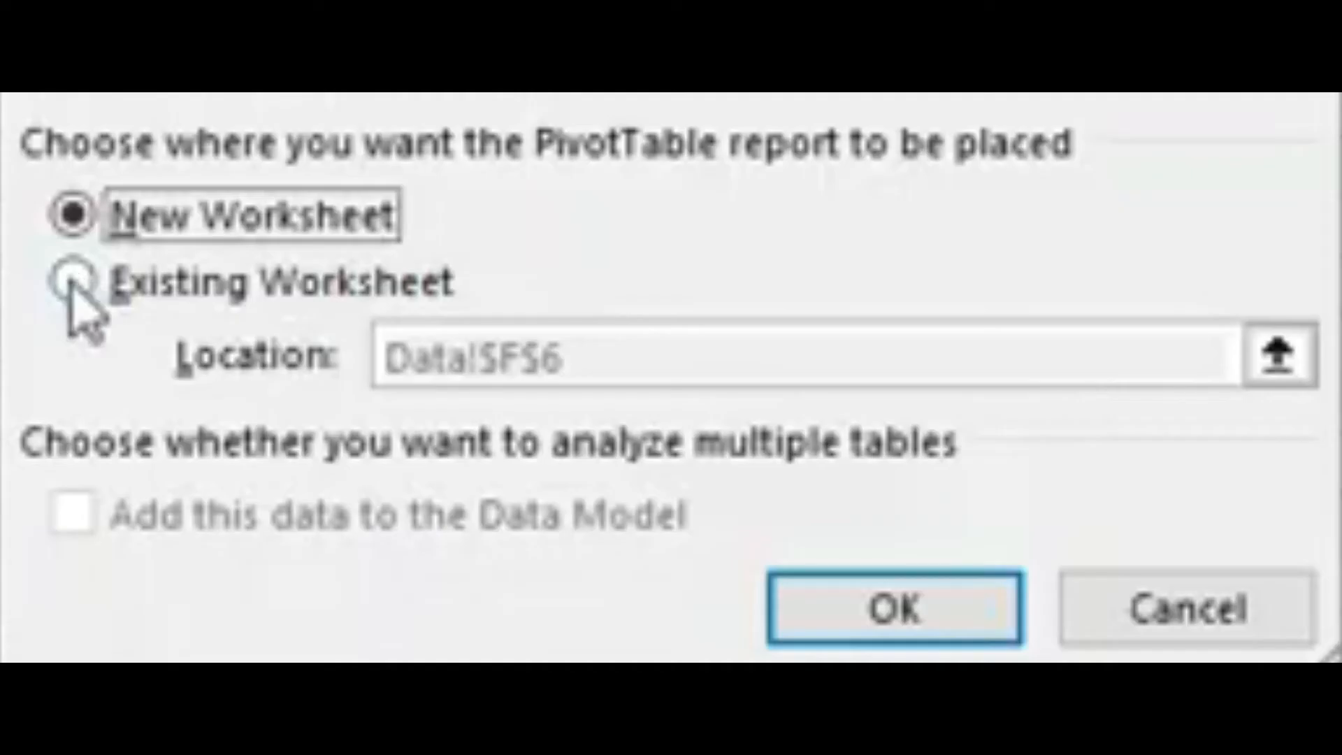
left_click(1171, 125)
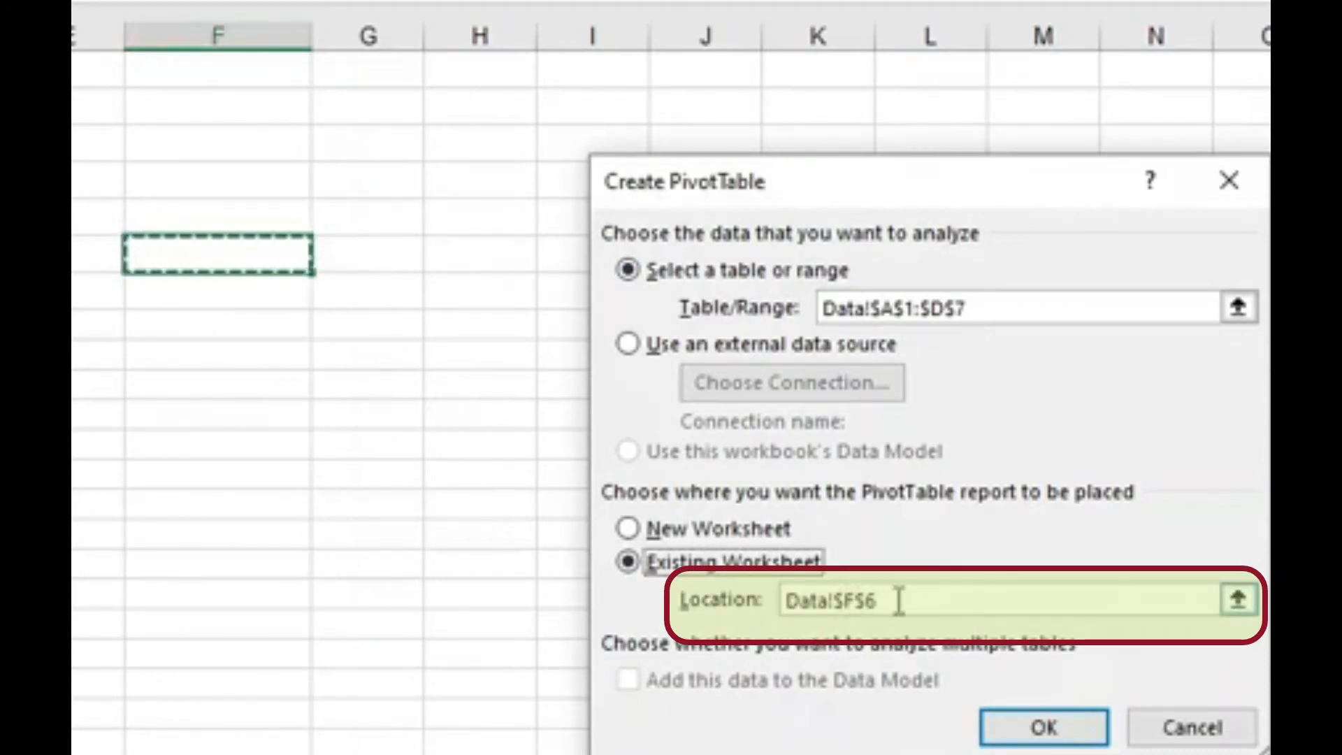
left_click(1238, 600)
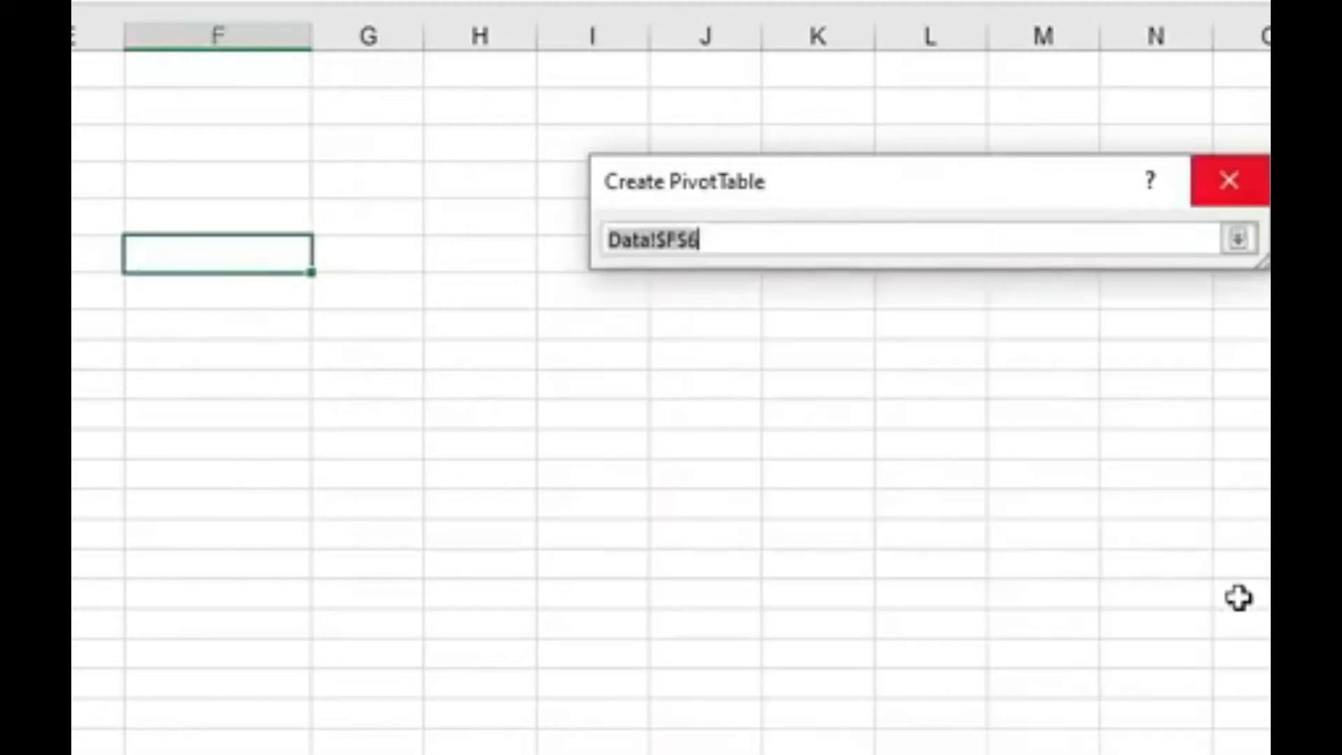
left_click(164, 465)
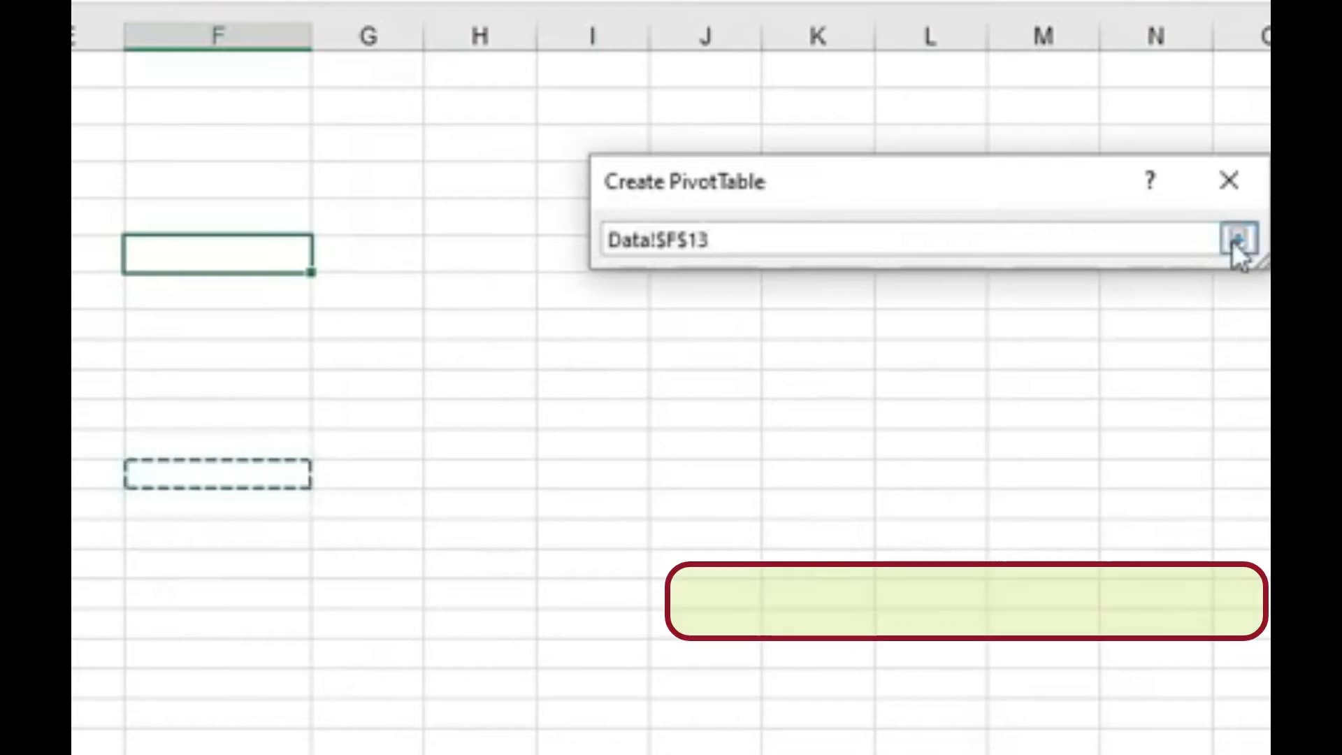
left_click(1236, 242)
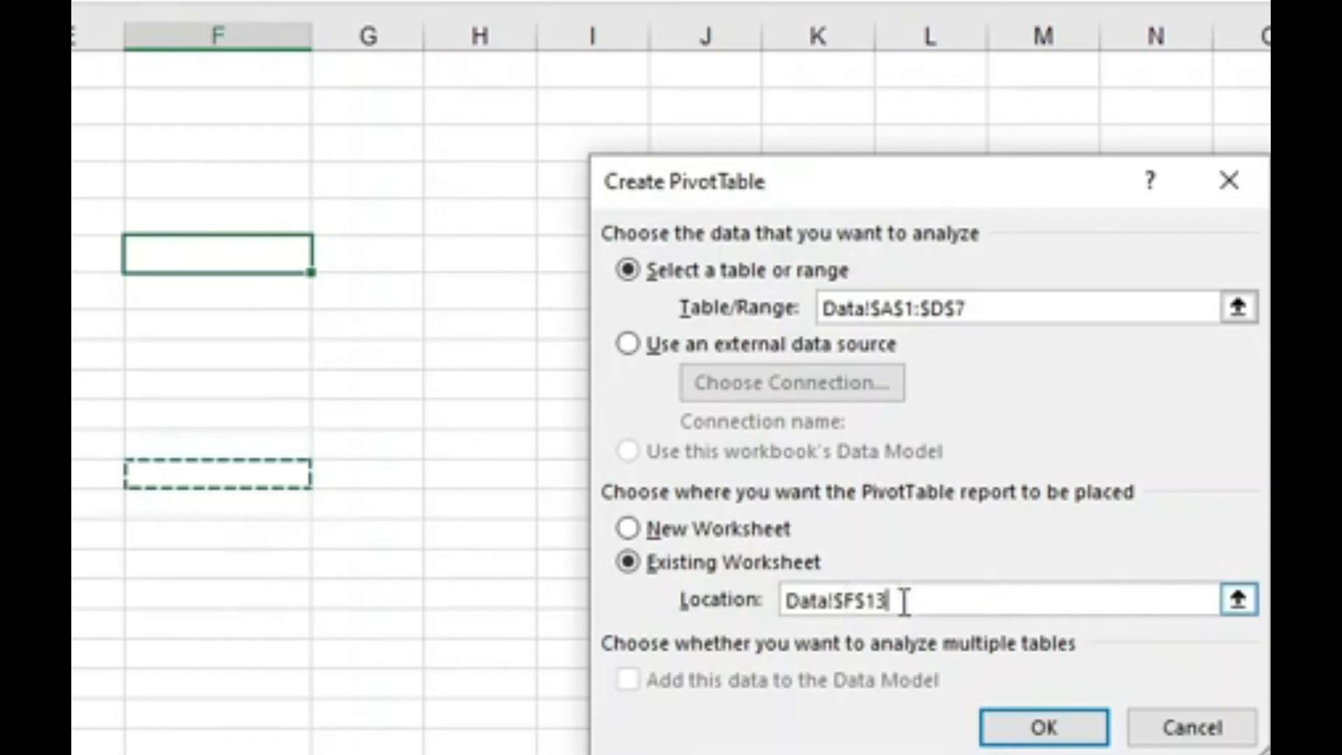
left_click(1050, 731)
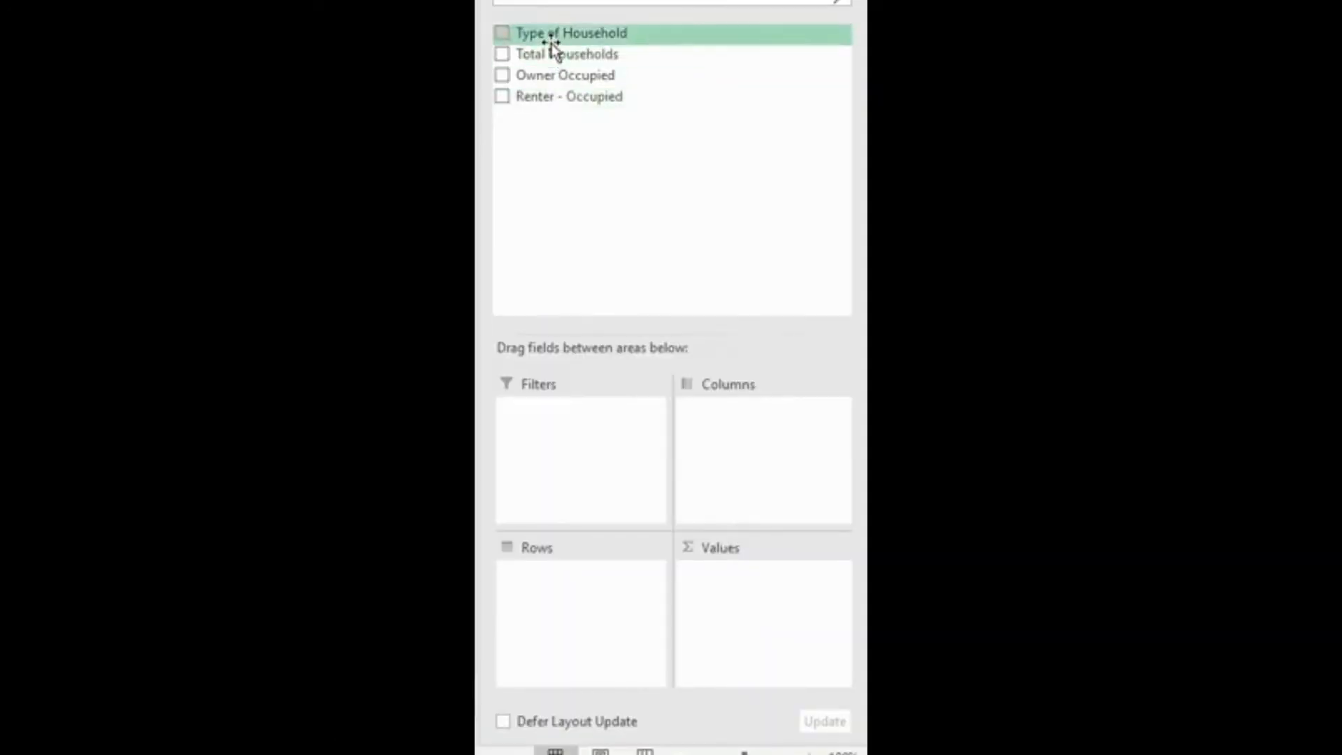
- Add Type of Household as the PivotTable filter, with Renter - Occupied and Total Households as summed values
left_click_drag(555, 40, 576, 438)
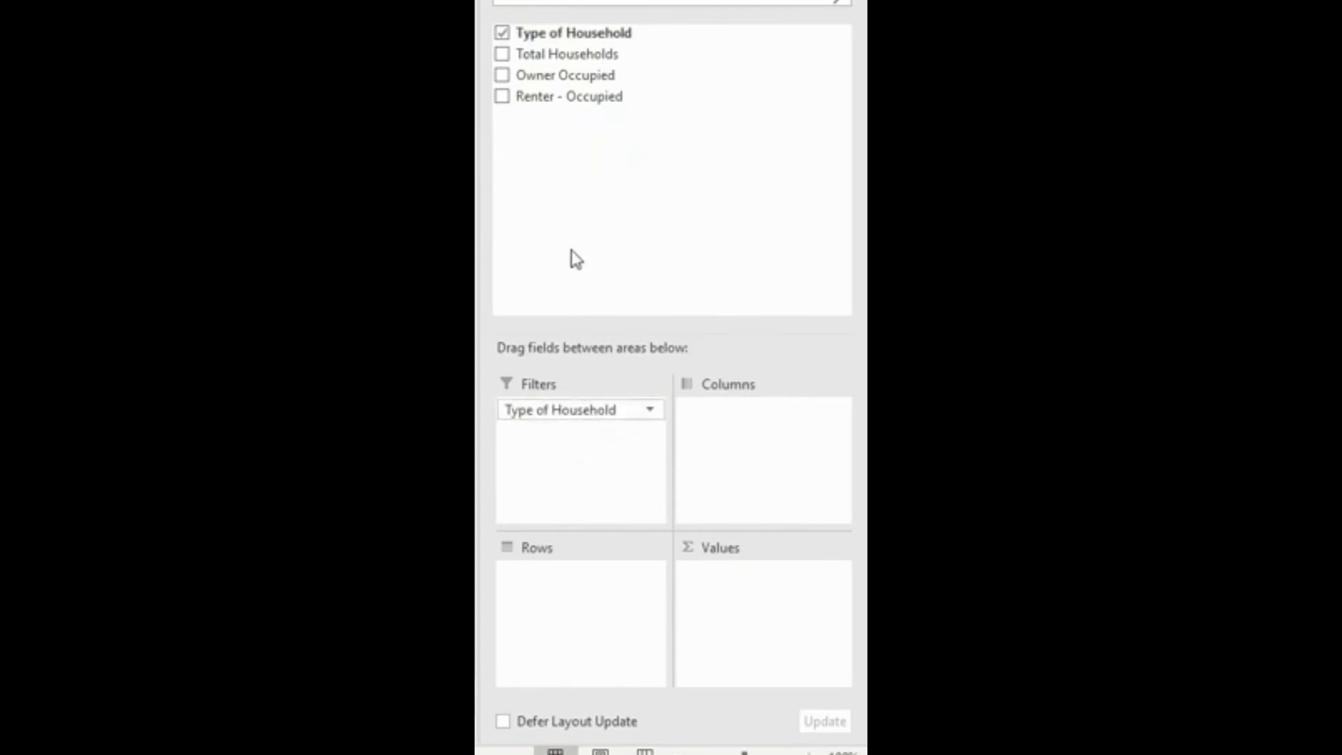
left_click_drag(549, 97, 749, 585)
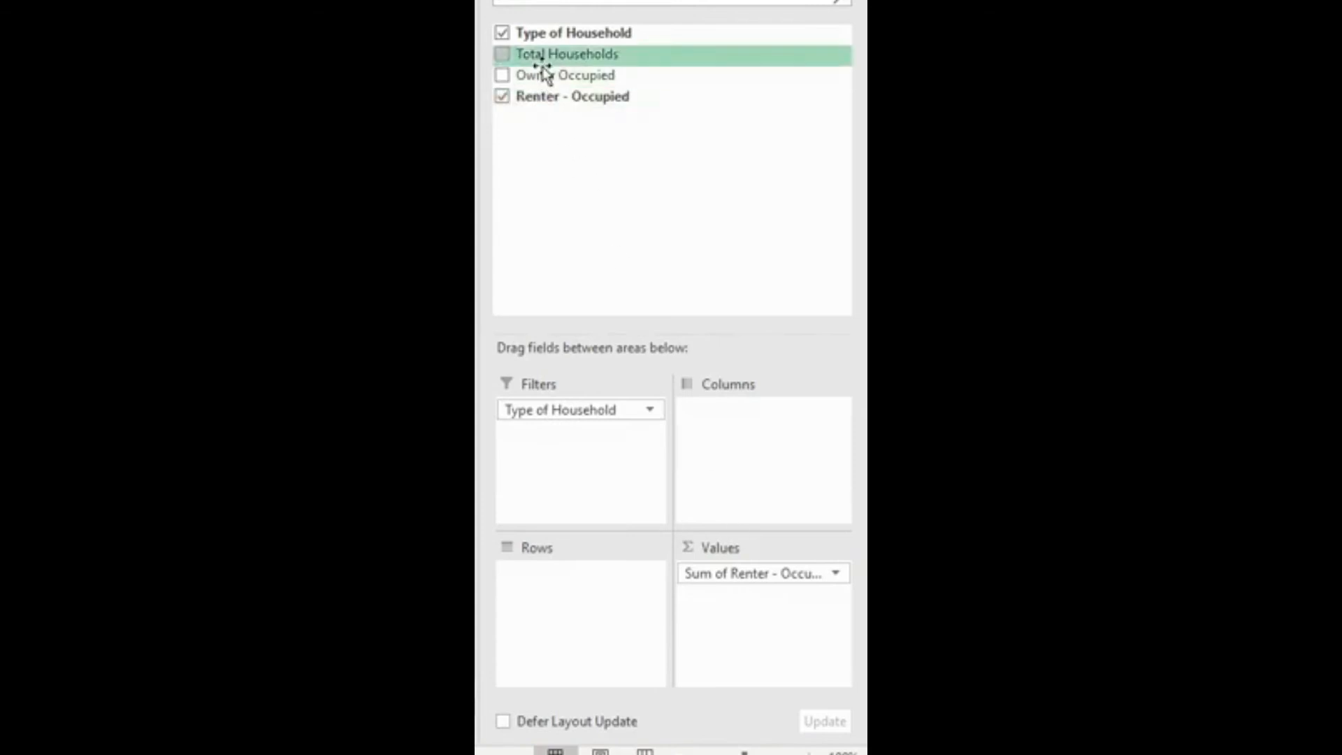
left_click_drag(545, 60, 754, 652)
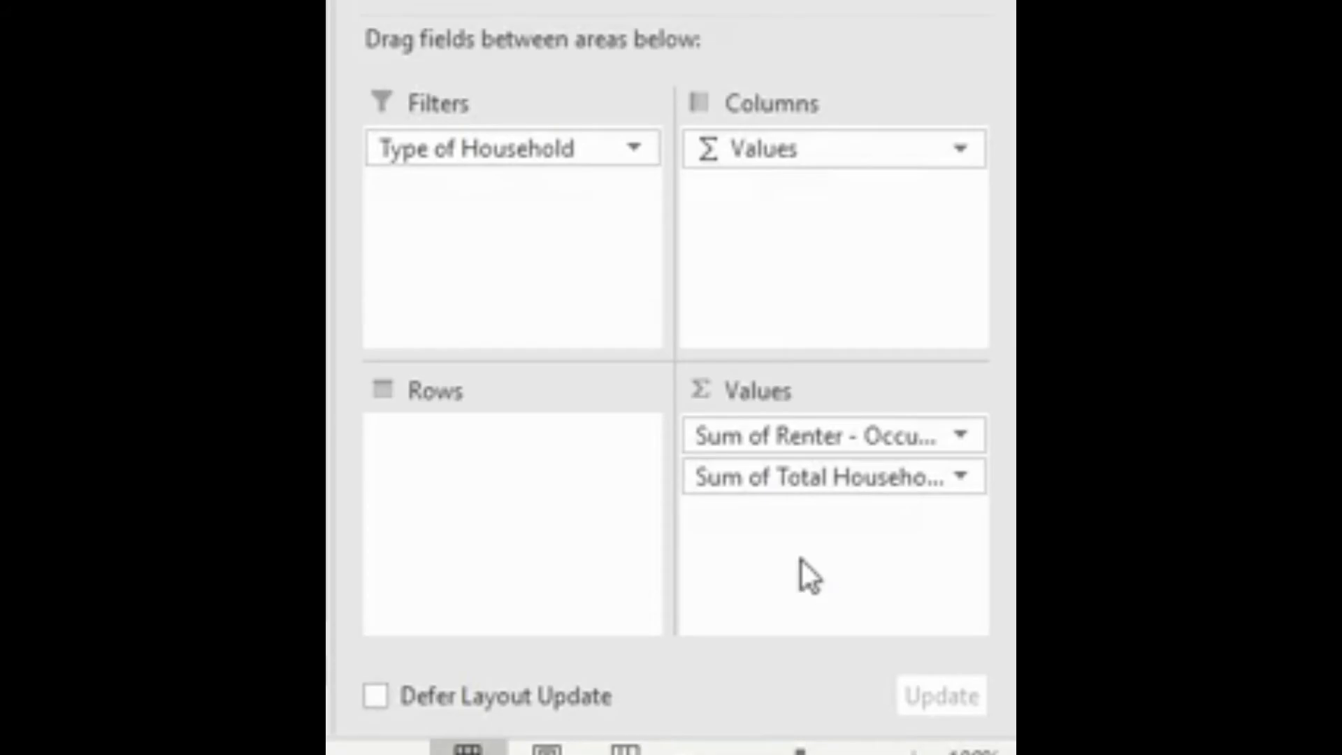
left_click_drag(791, 479, 307, 378)
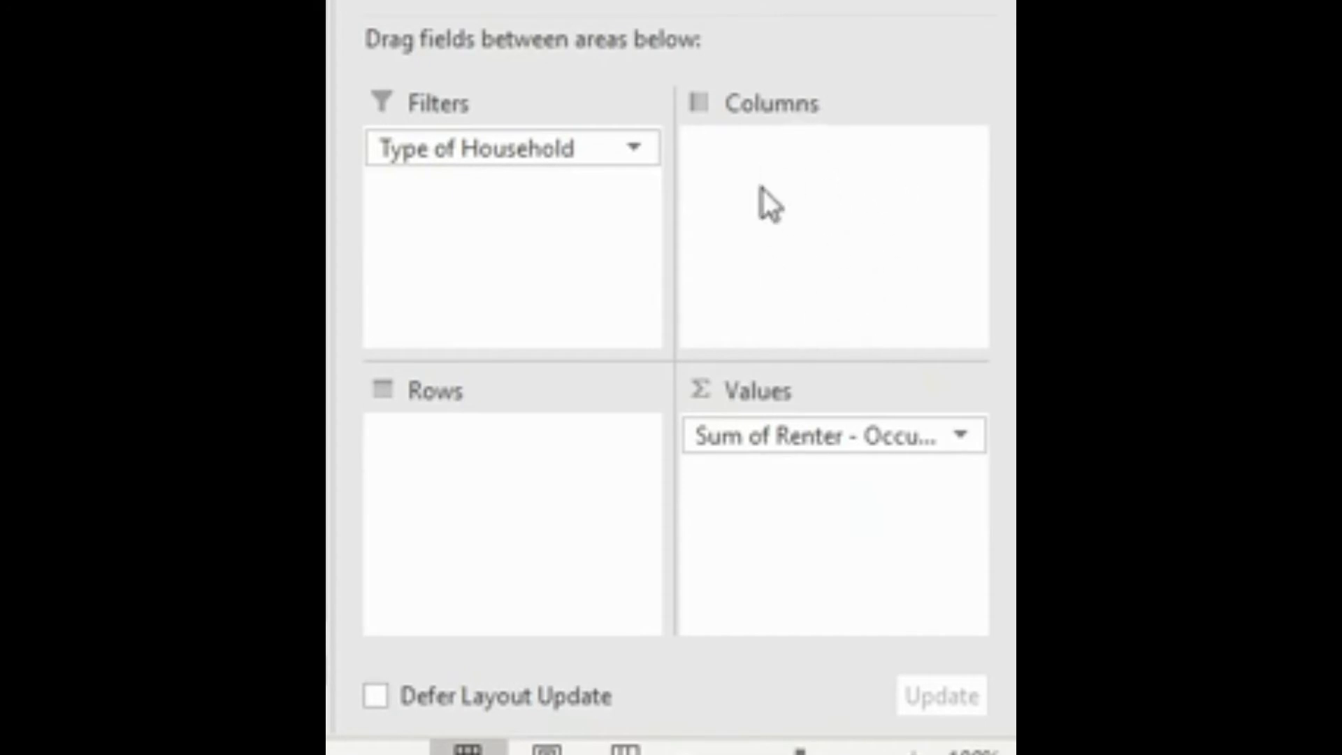
left_click_drag(699, 1, 831, 510)
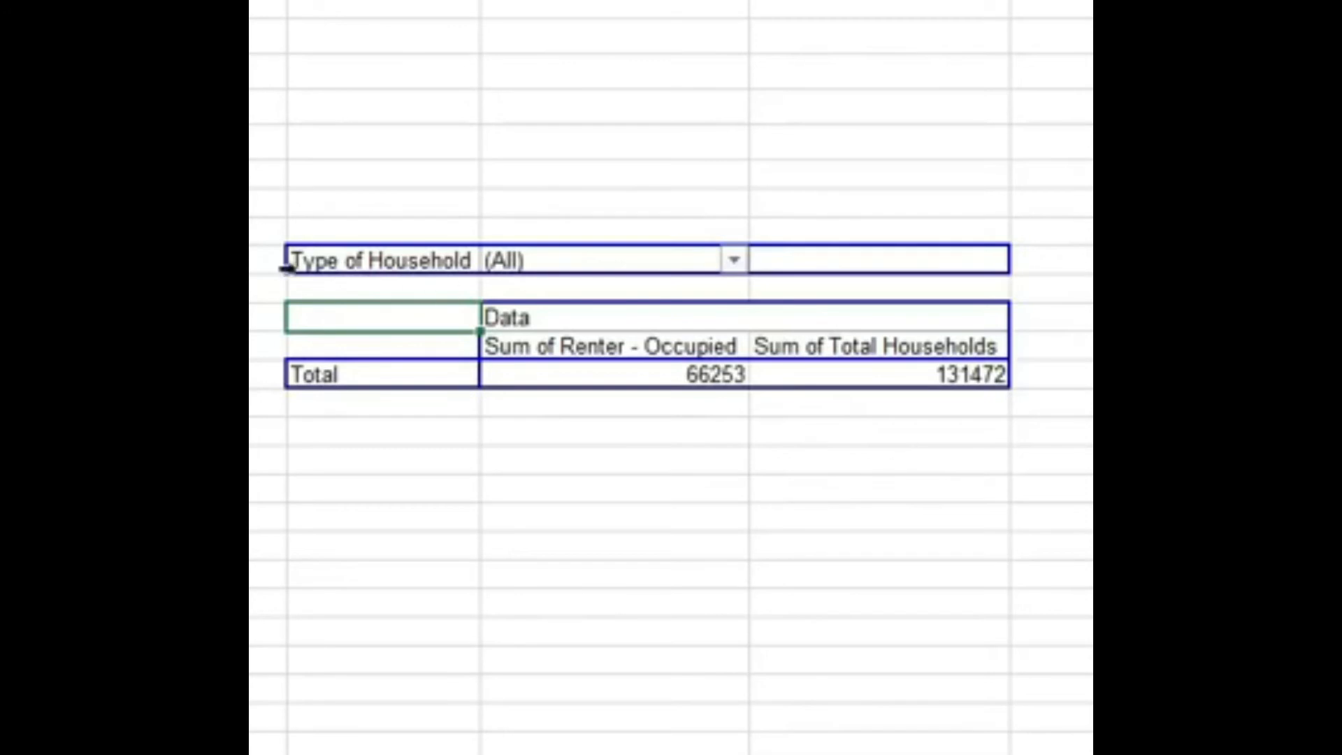
- Enable multiple item selection in the Type of Household filter, show only Male Householder, No Wife, and select the two totals
left_click(602, 345)
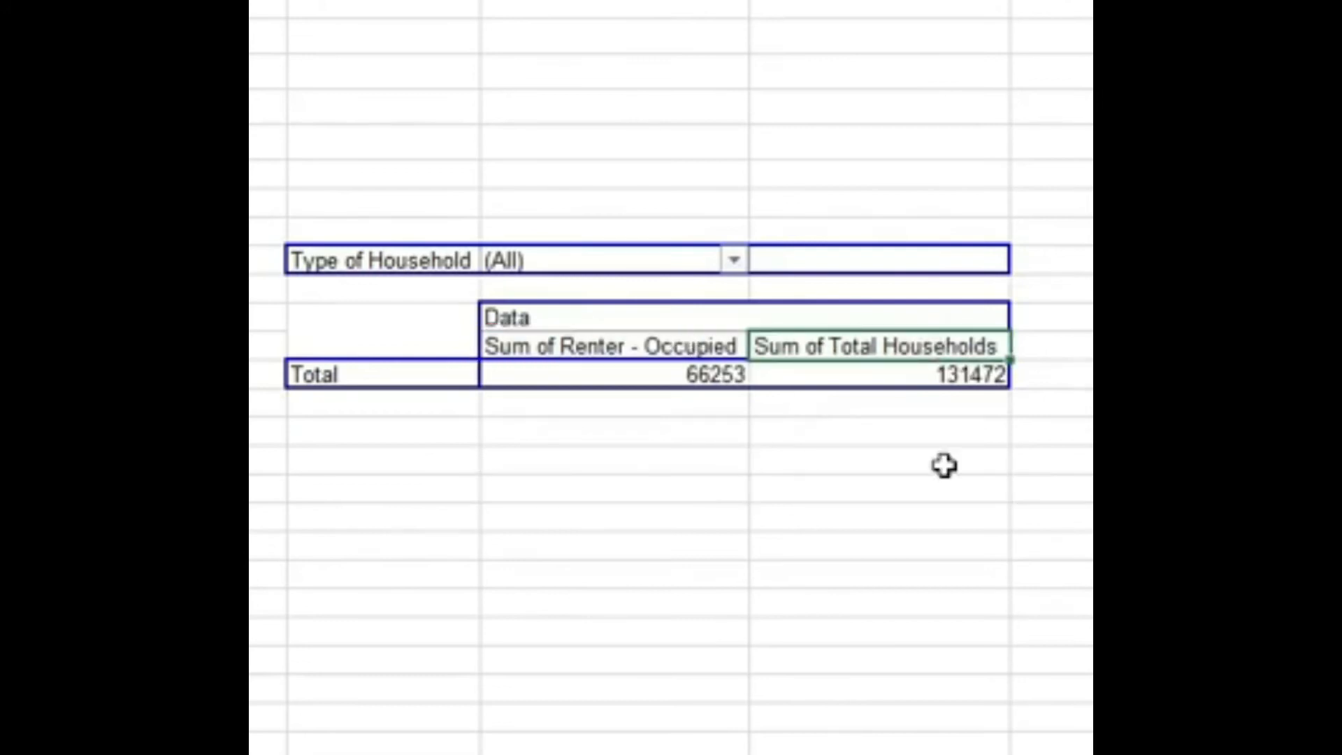
left_click(580, 371)
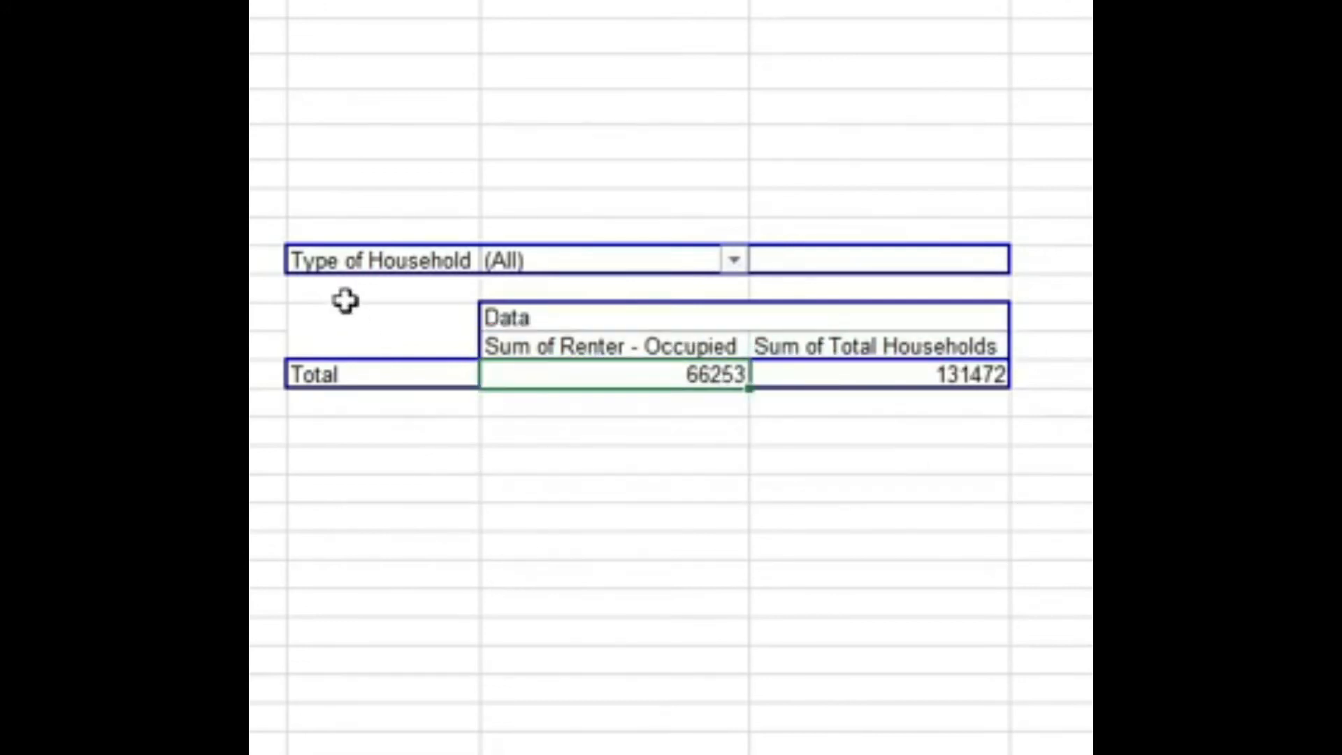
left_click(734, 261)
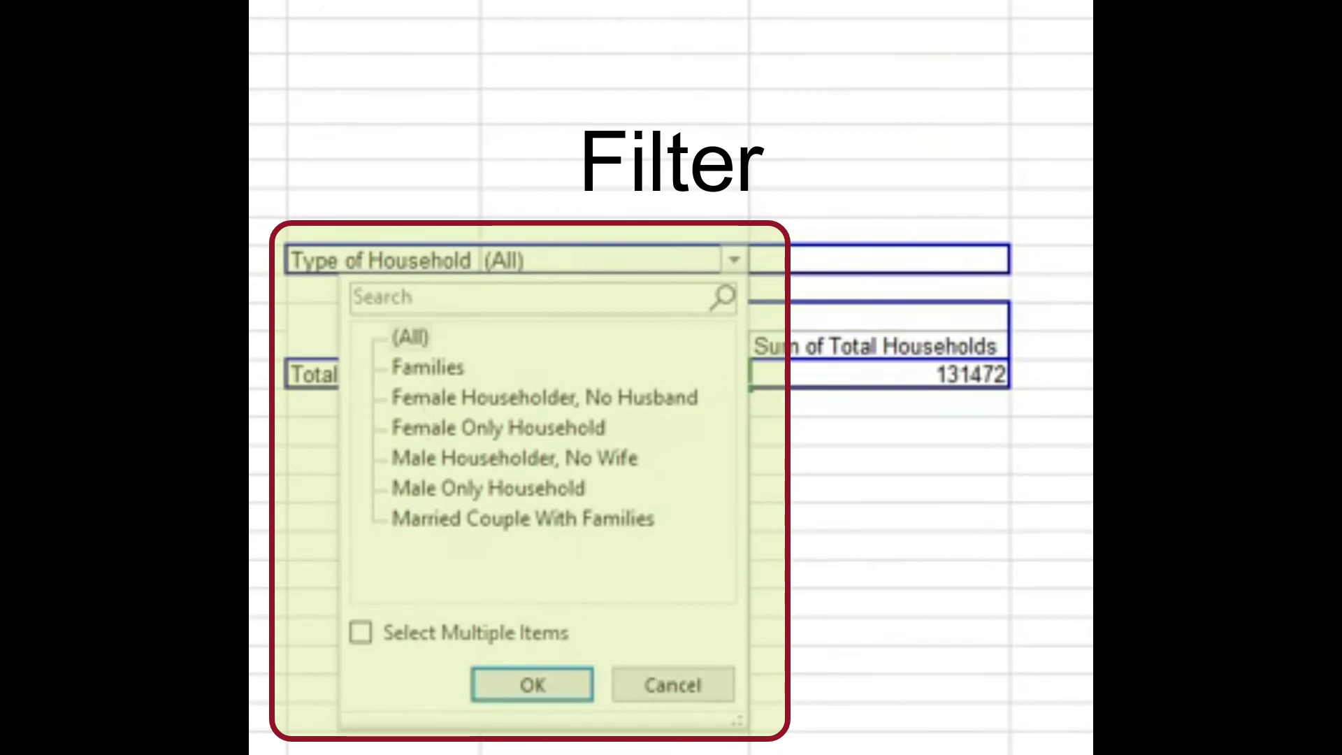
left_click(361, 633)
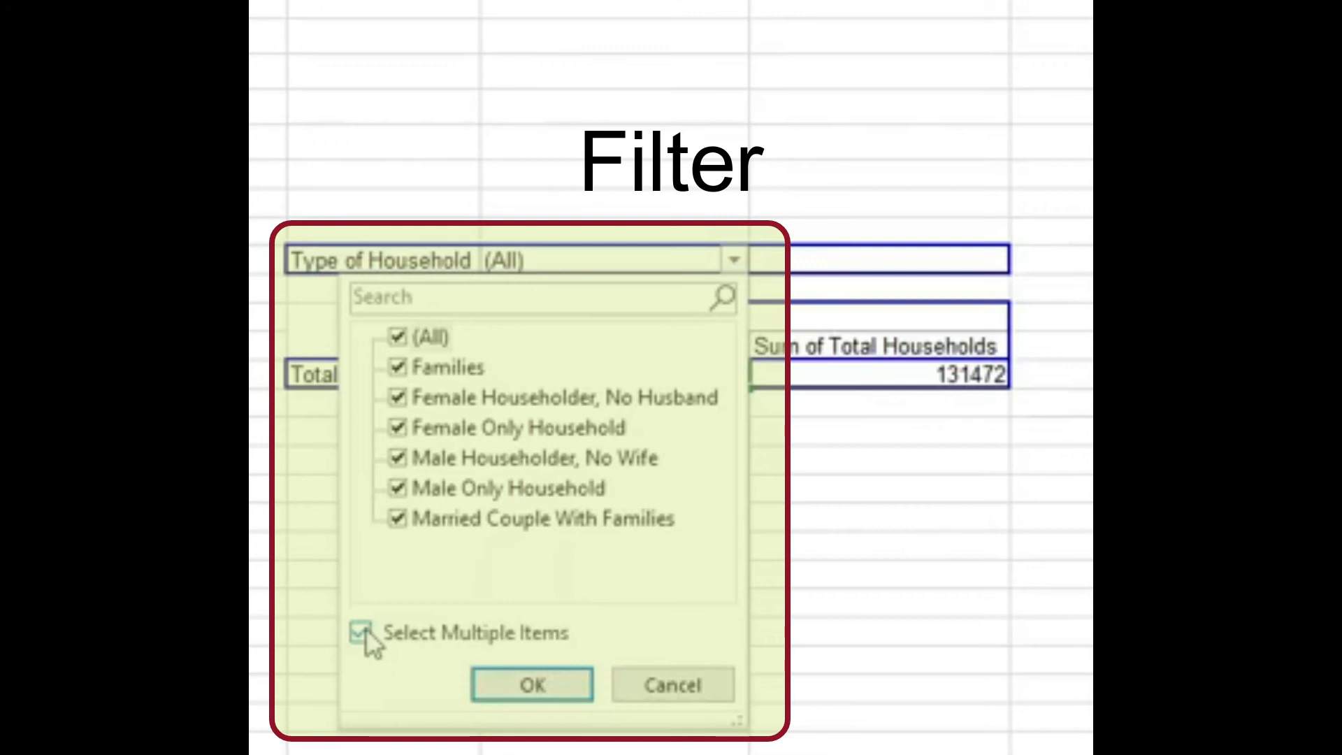
left_click(396, 339)
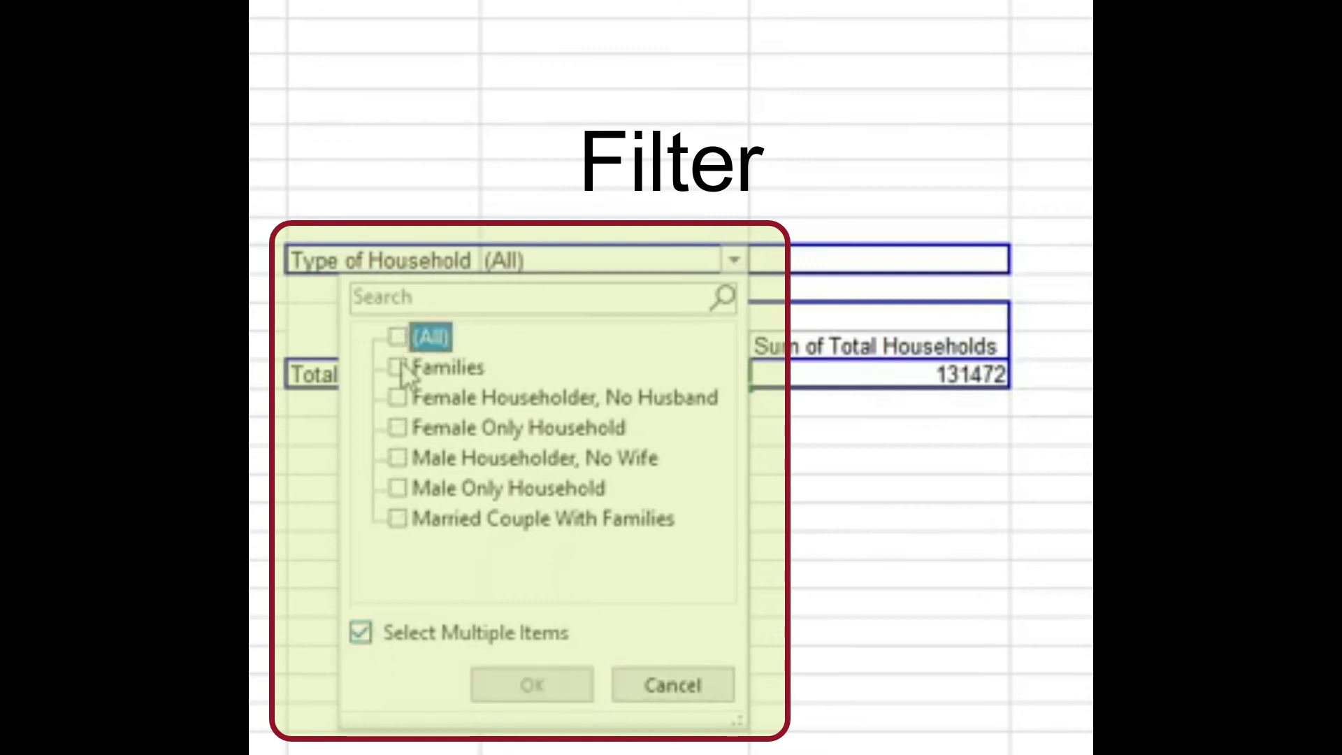
left_click(397, 458)
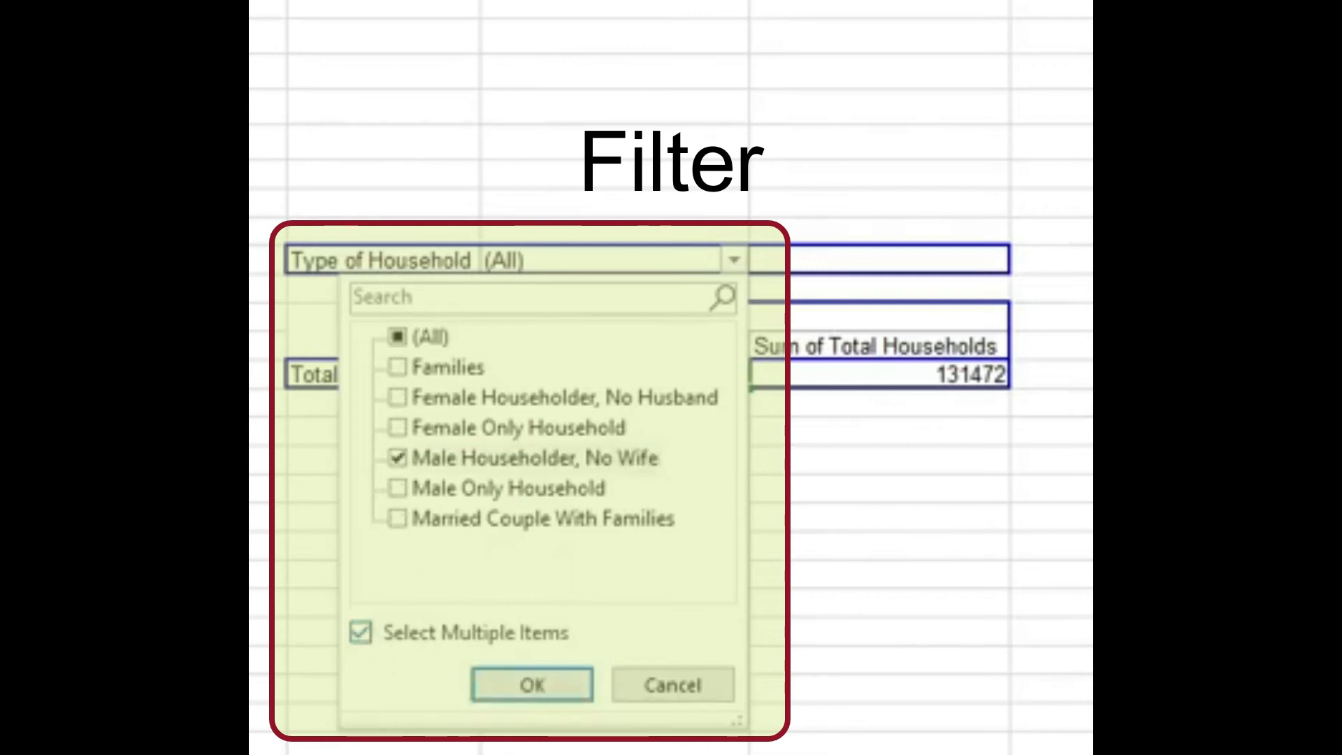
left_click(541, 685)
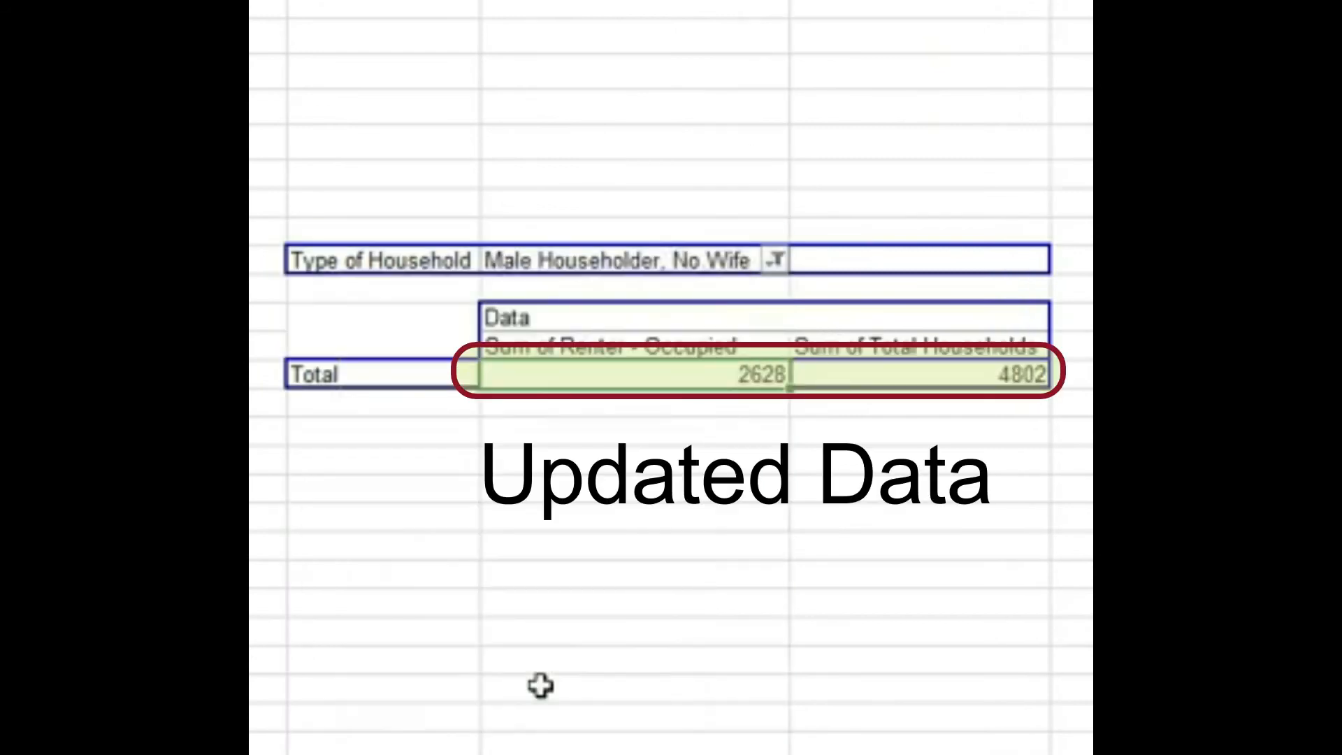
left_click_drag(689, 367, 866, 371)
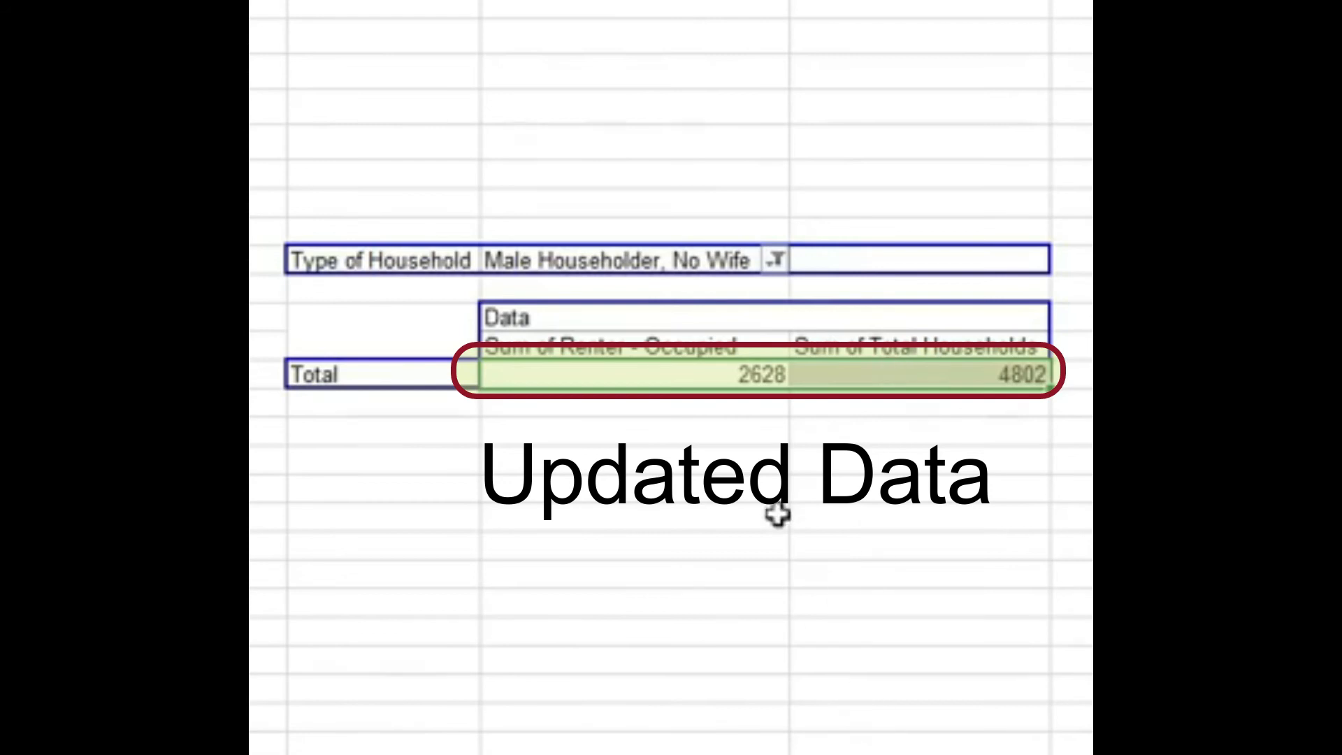
- Change the Type of Household filter to show only Female Only Household
left_click(776, 261)
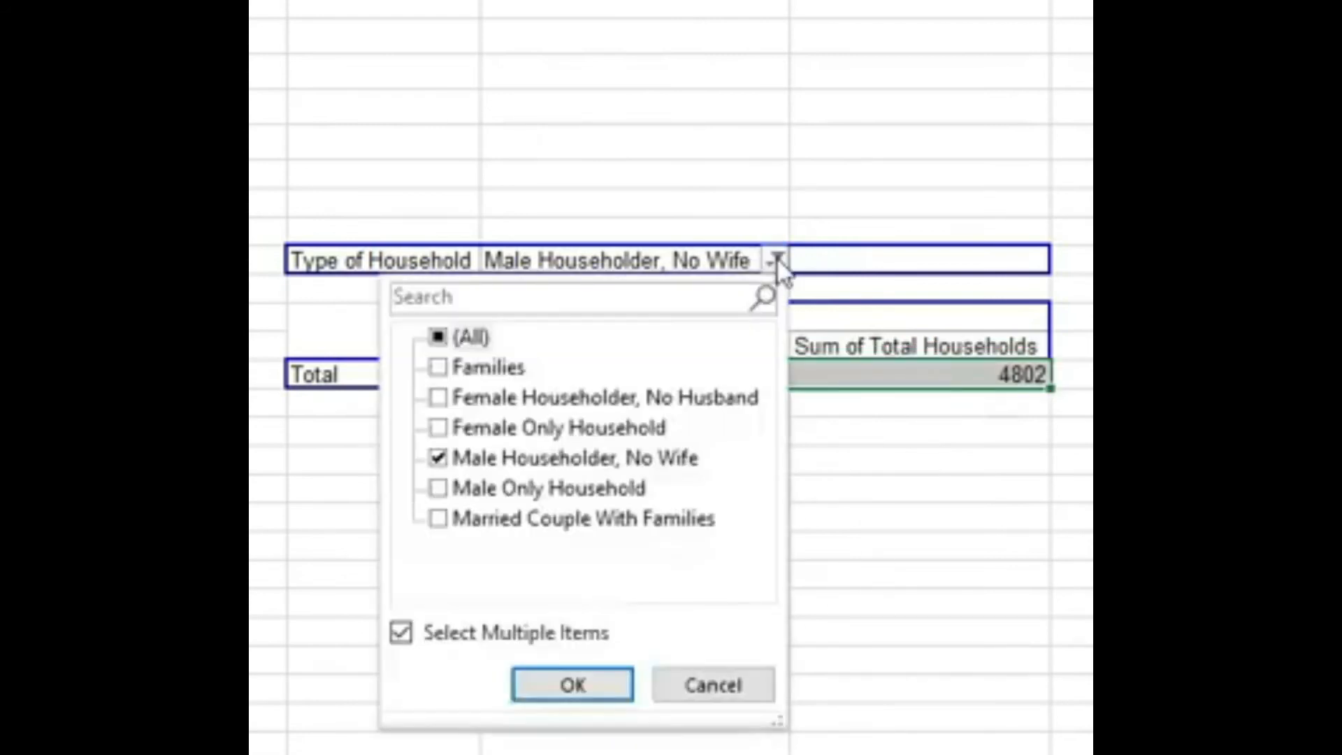
left_click(431, 457)
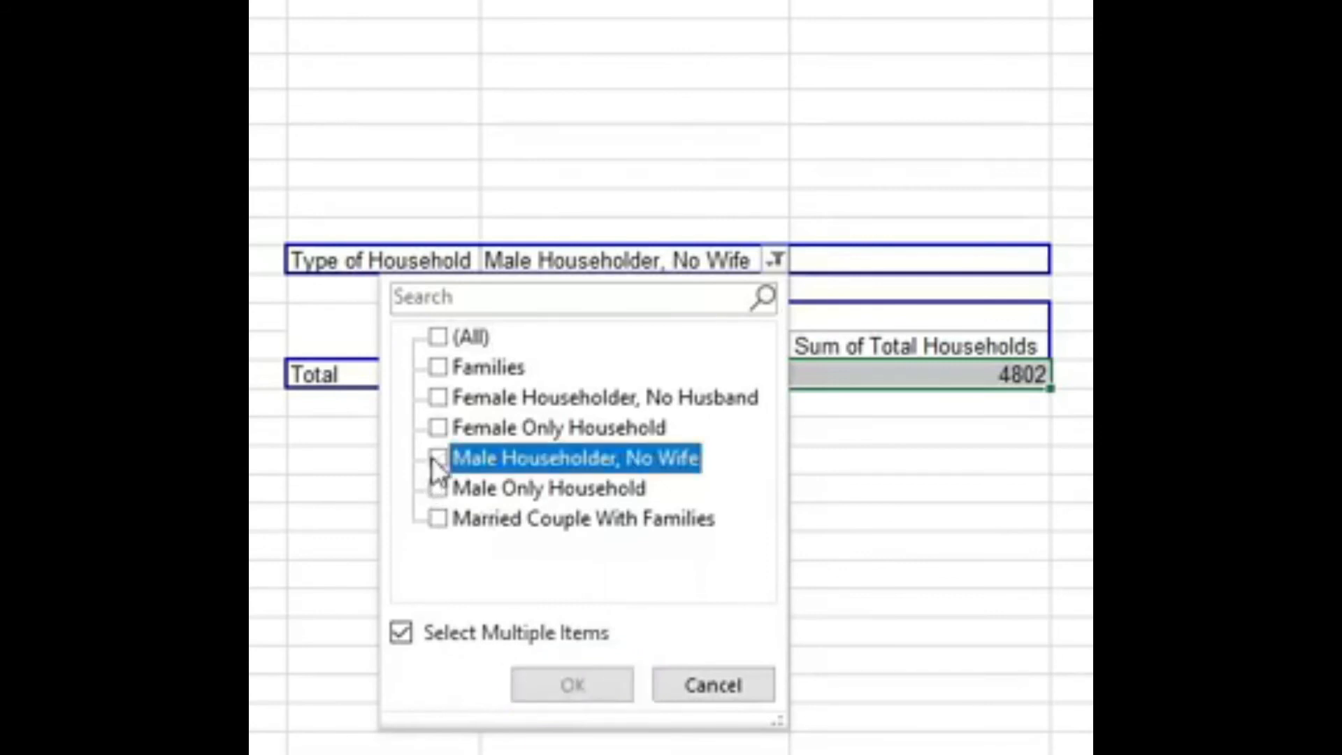
left_click(438, 427)
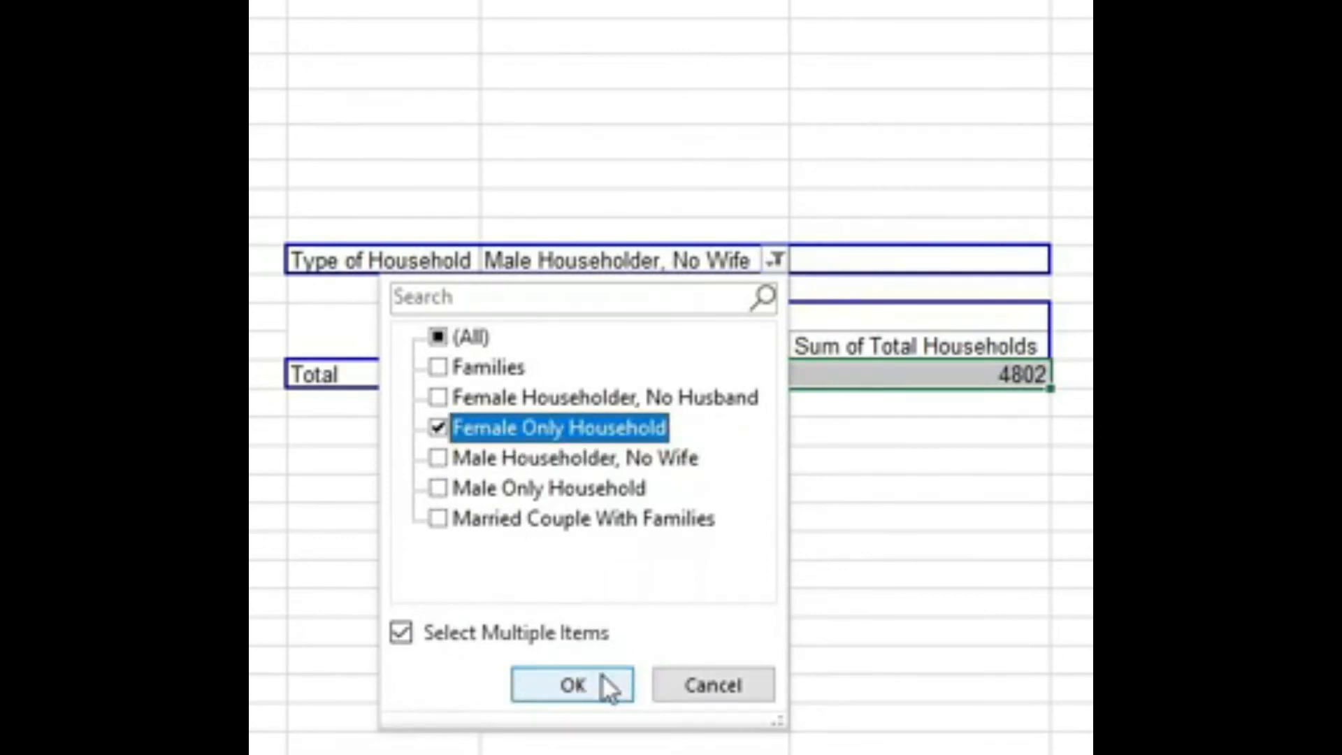
left_click(573, 684)
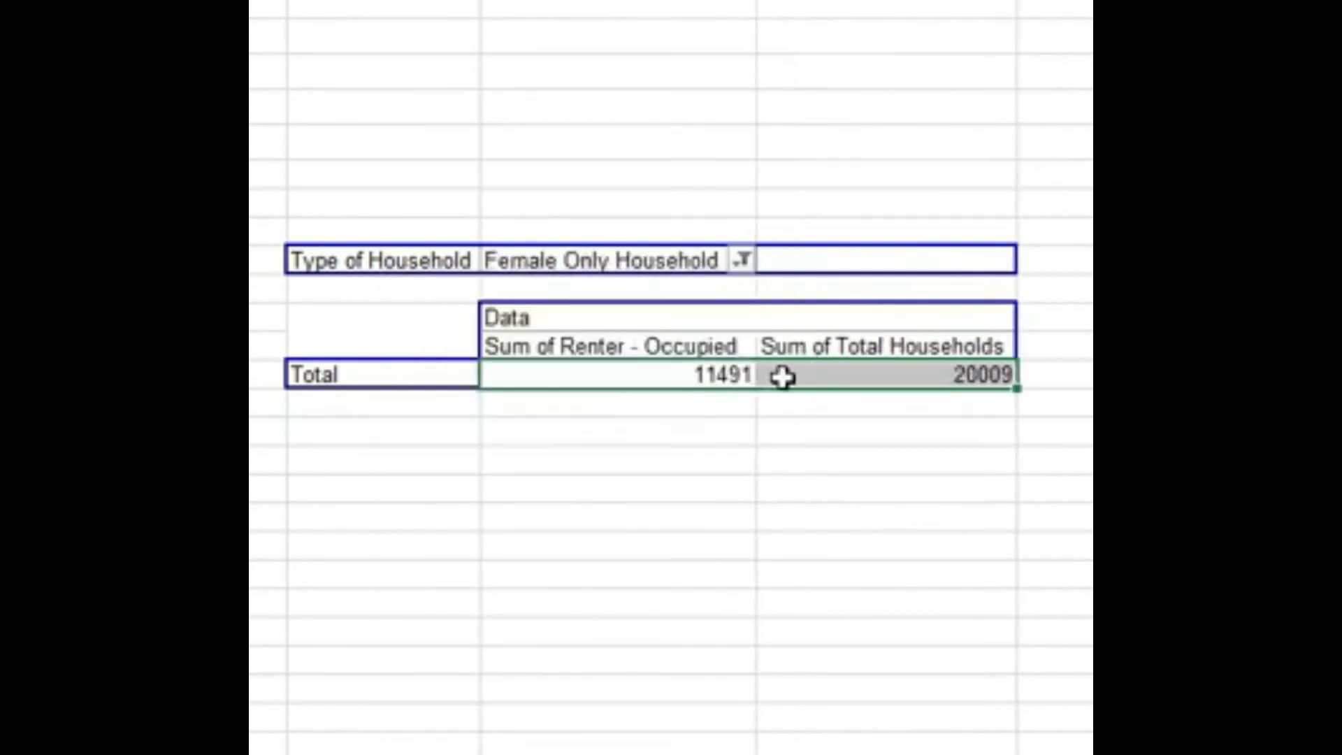
mouse_move(783, 378)
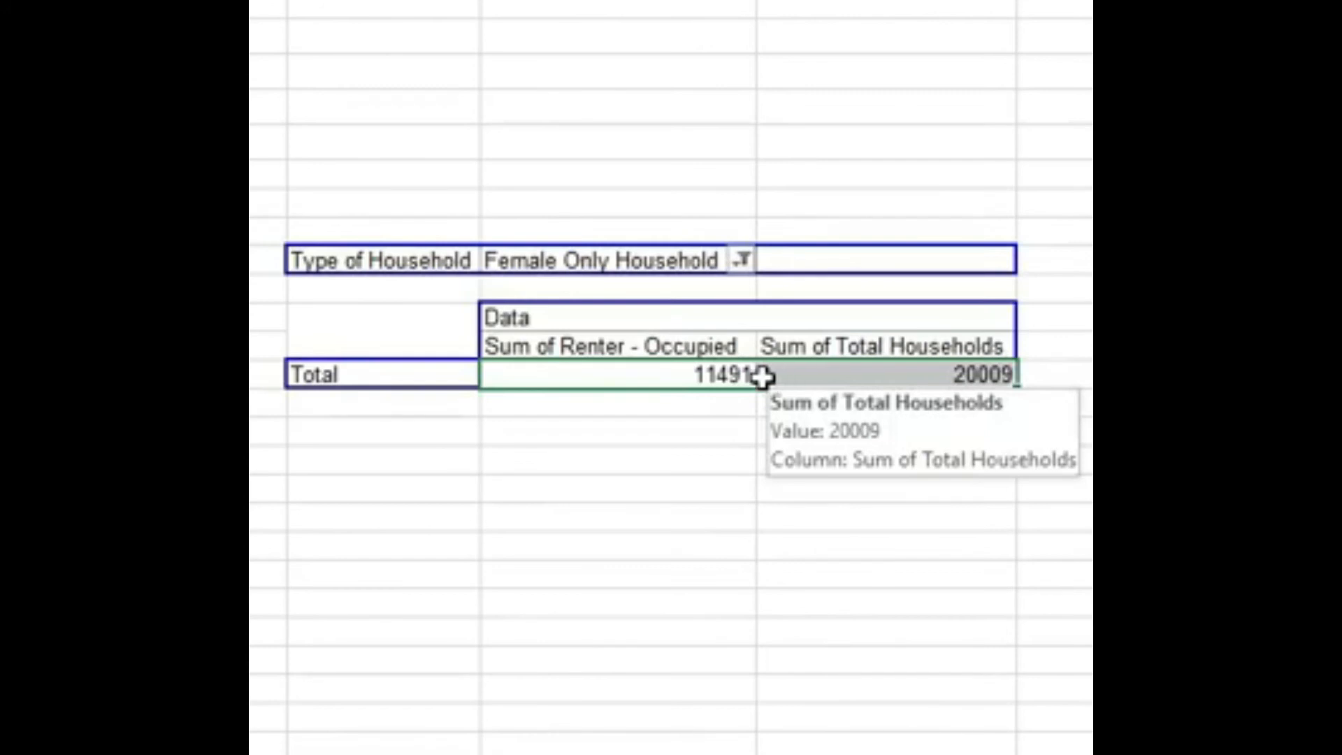
- Include Male Householder, No Wife alongside Female Only Household in the filter, and check the renter-occupied and total household sums
left_click(743, 262)
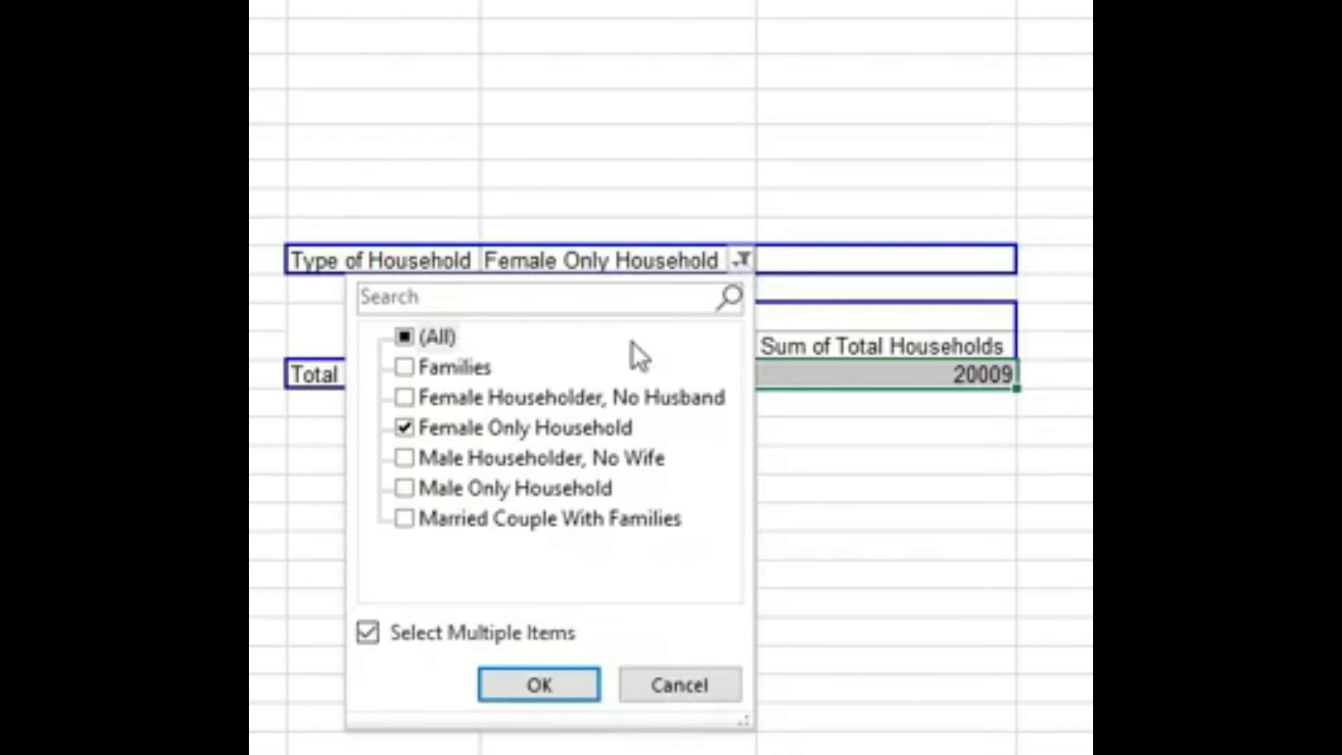
left_click(405, 459)
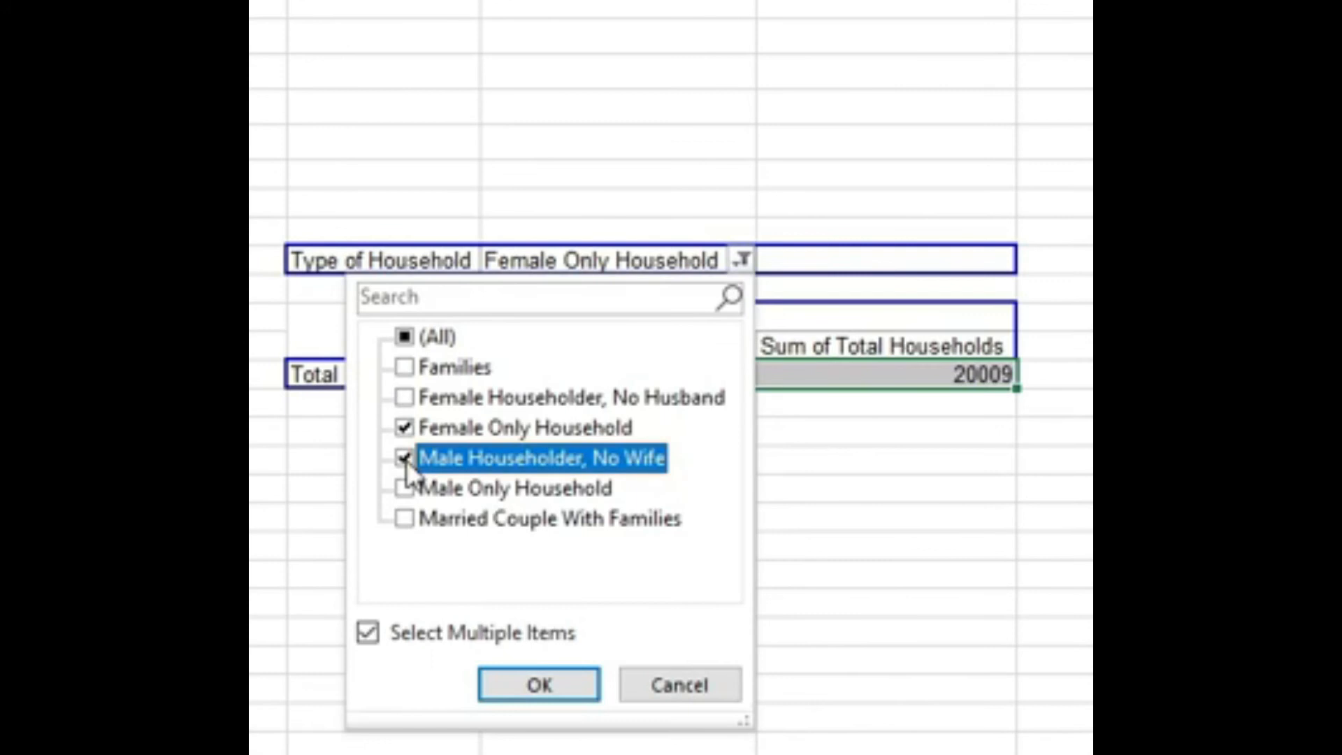
left_click(543, 680)
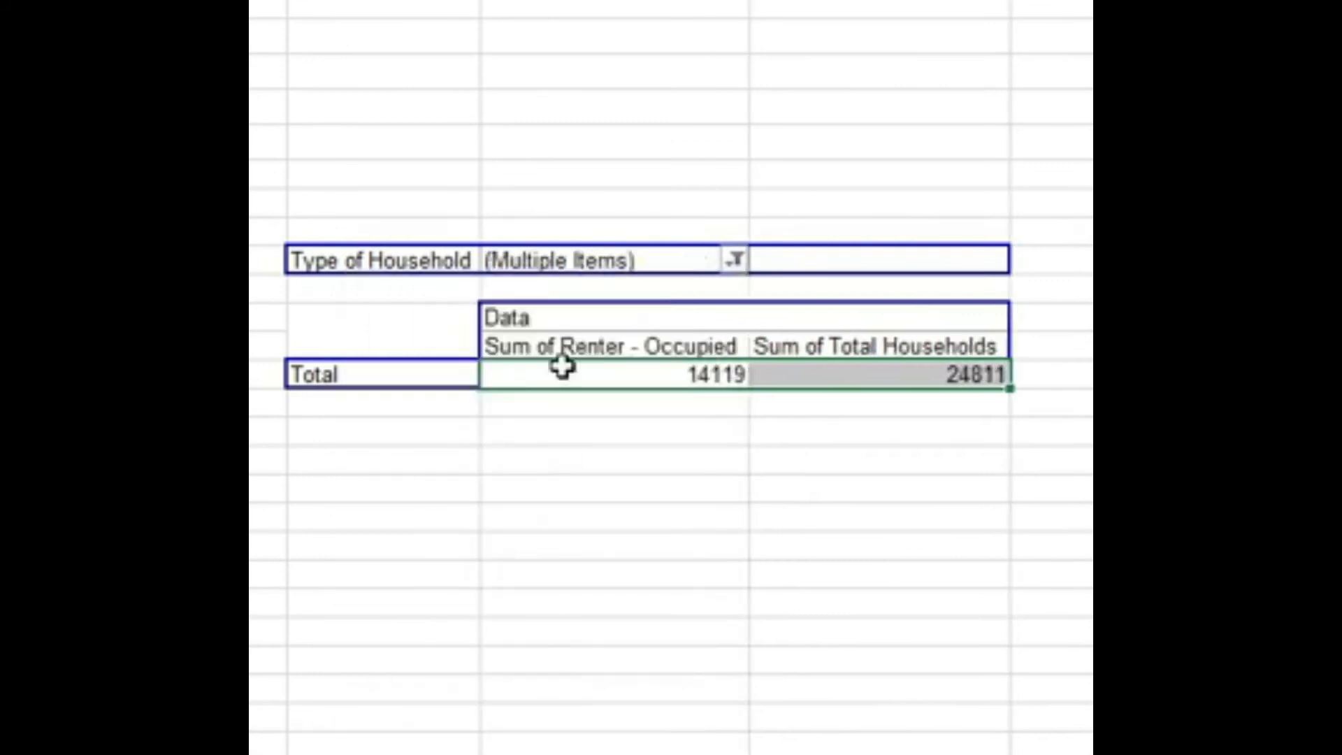
left_click(524, 260)
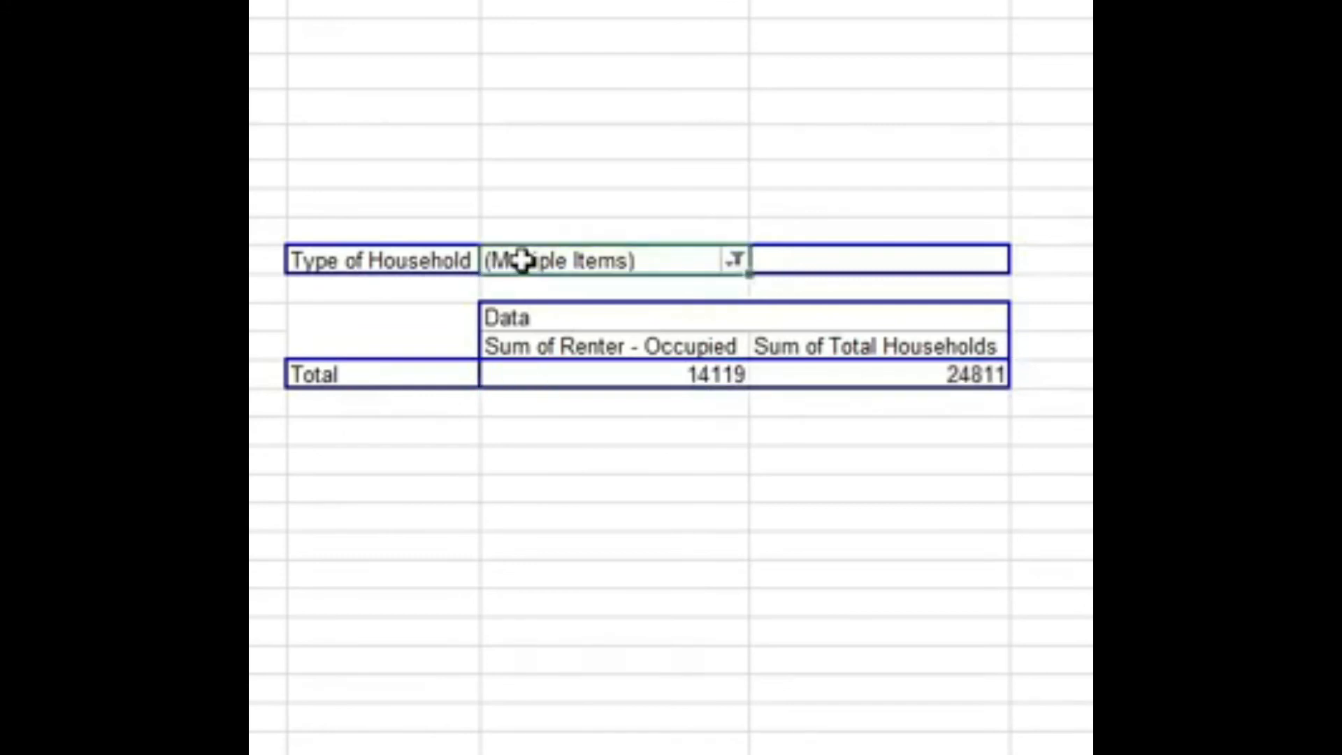
left_click(724, 374)
left_click(843, 375)
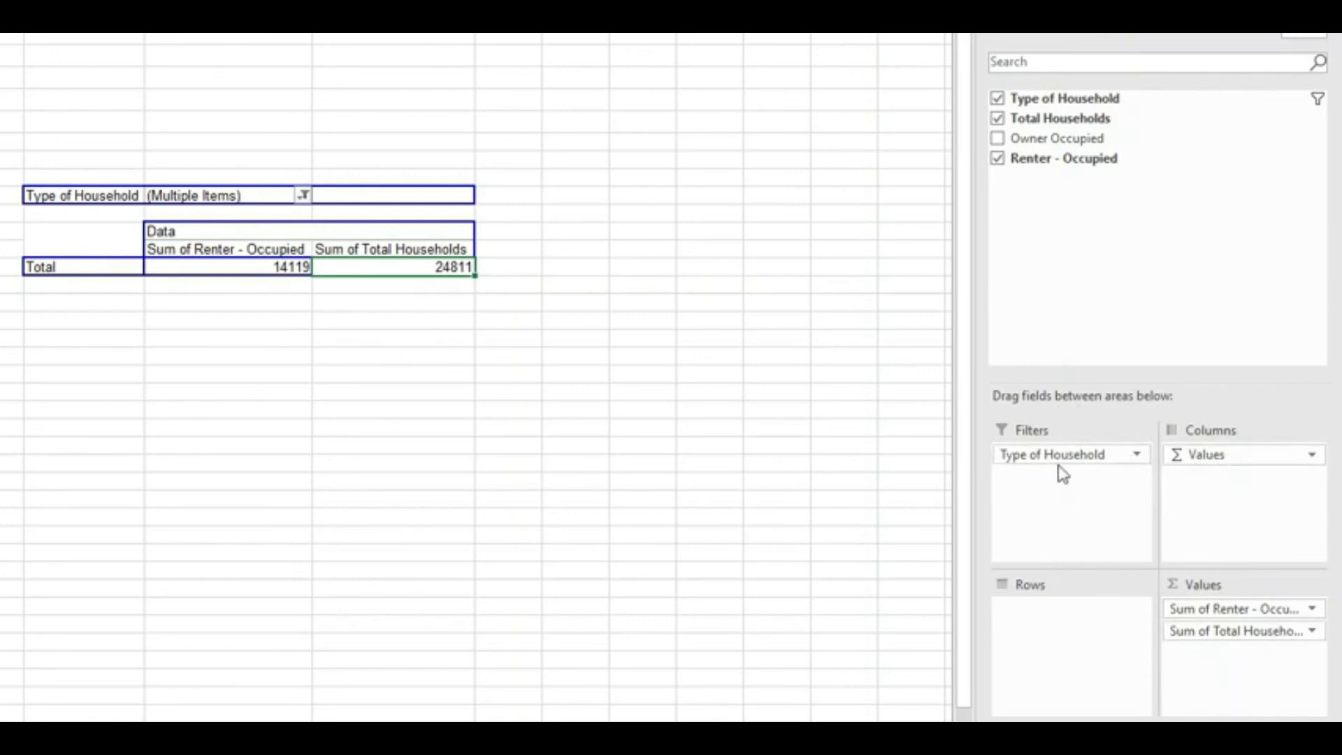
- Move Type of Household from the PivotTable filter area to the rows and check the sums for each household type
left_click_drag(1055, 461, 1061, 627)
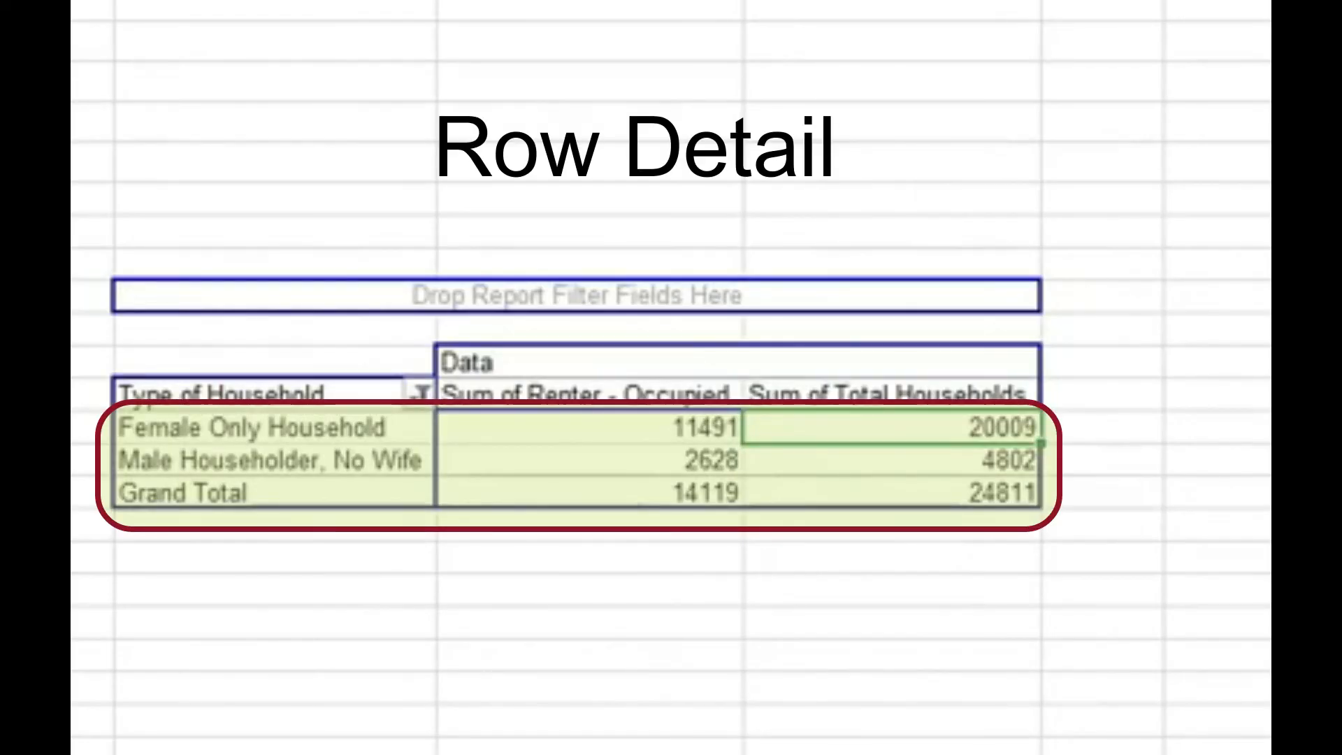
left_click(591, 428)
left_click(867, 426)
left_click(881, 458)
left_click(650, 460)
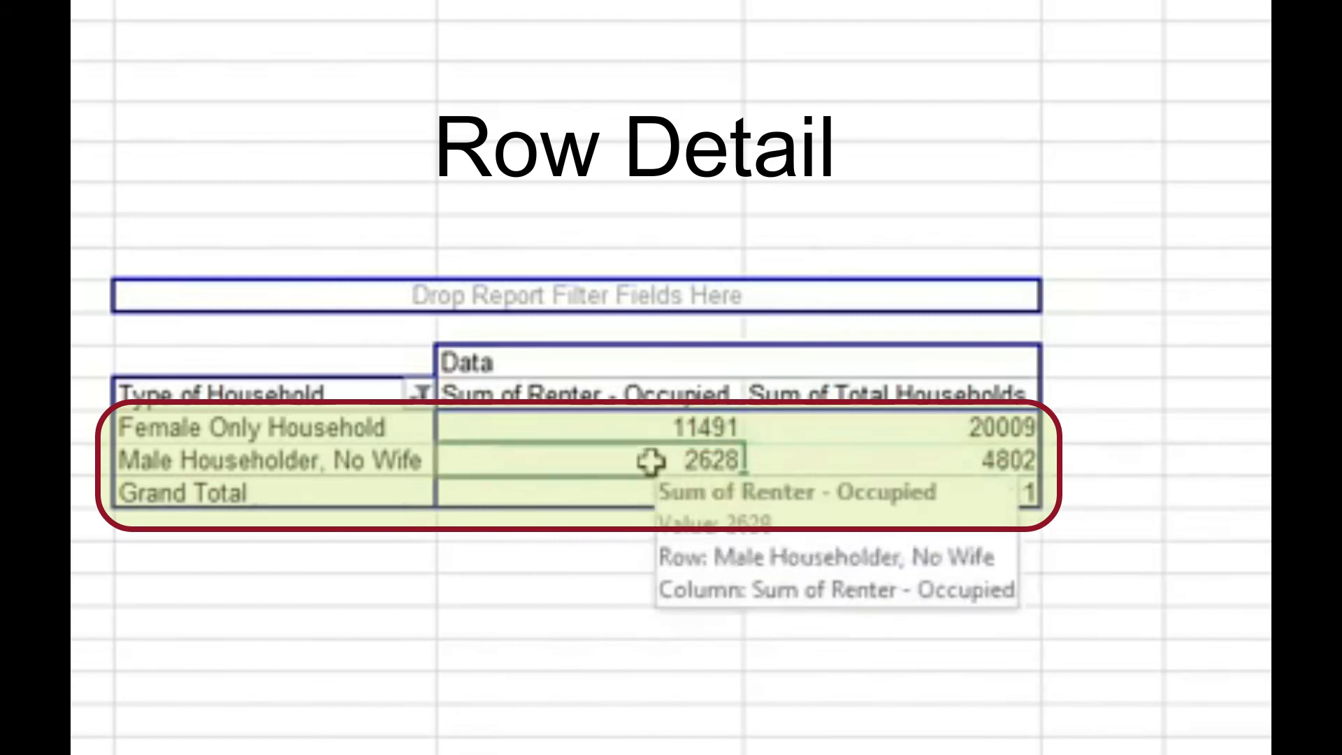
left_click_drag(294, 427, 294, 461)
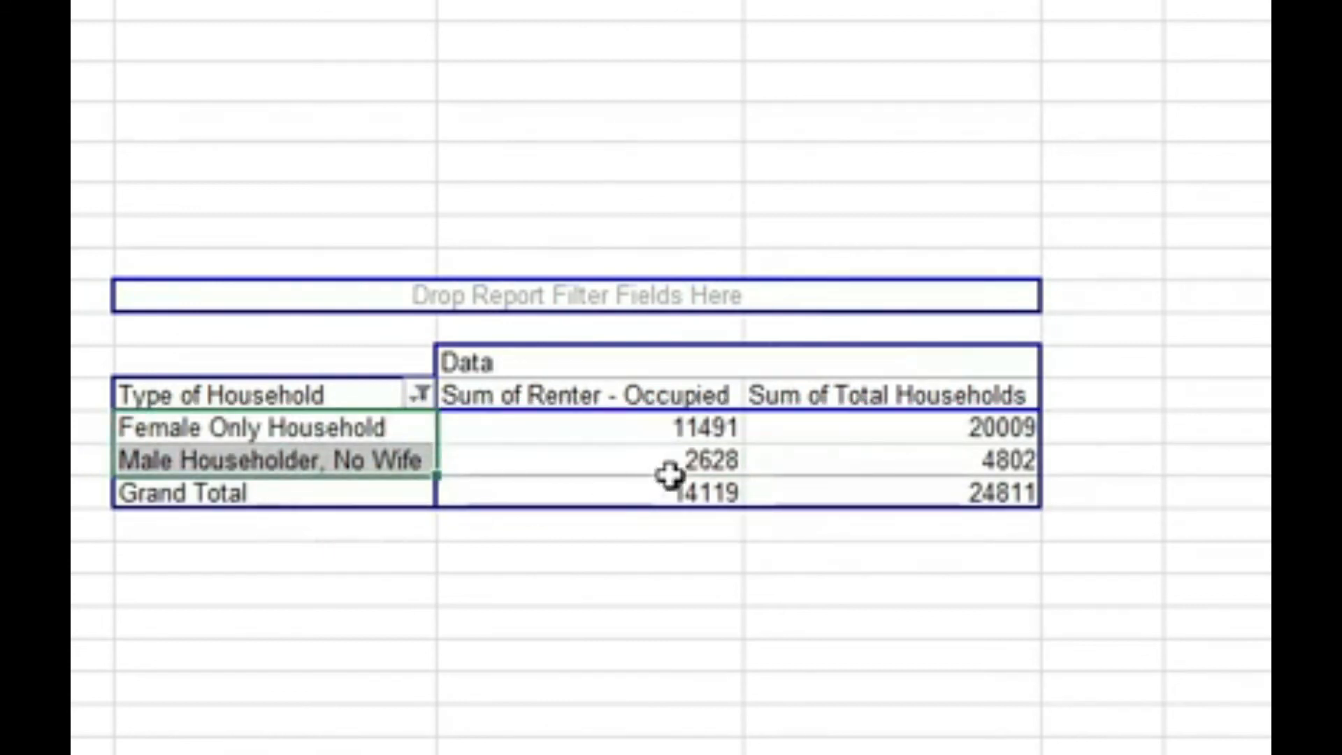
- Format the Sum of Renter - Occupied value field as Number with a 1000 separator and 0 decimal places
left_click(532, 428)
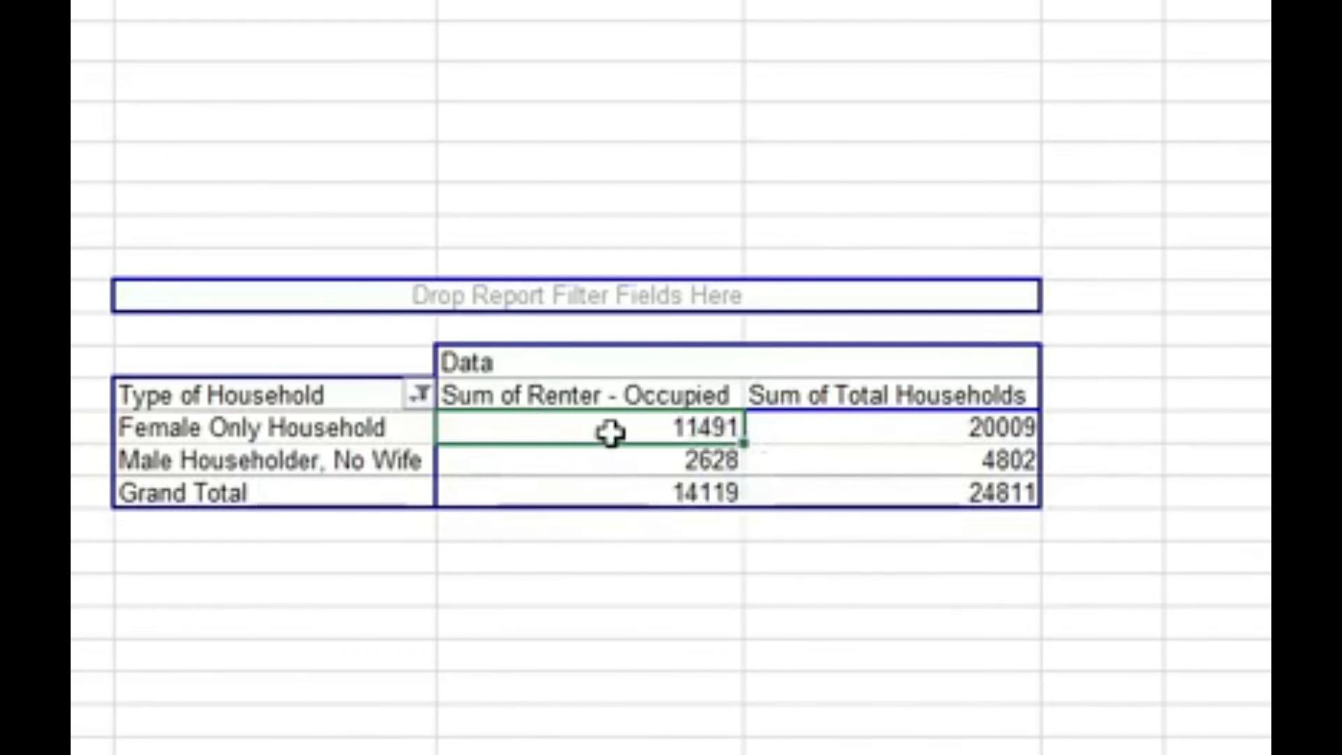
mouse_move(611, 433)
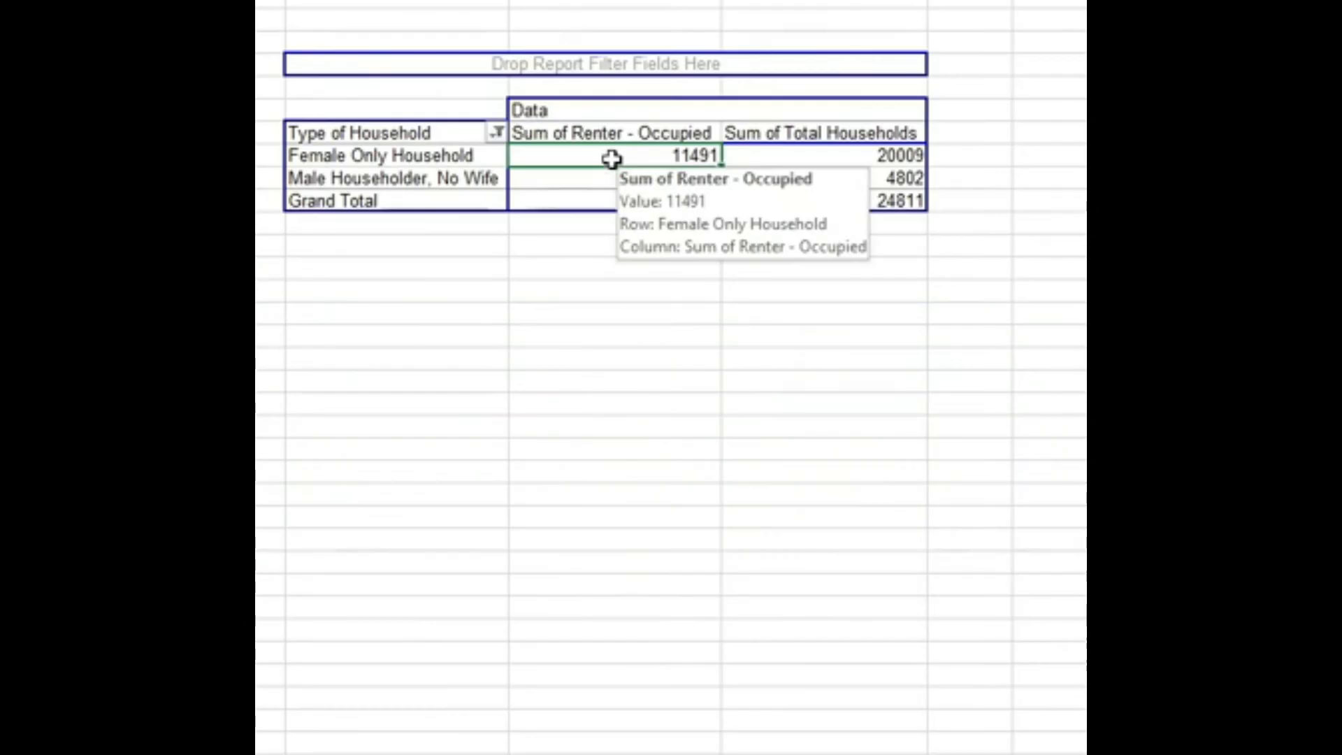
right_click(611, 160)
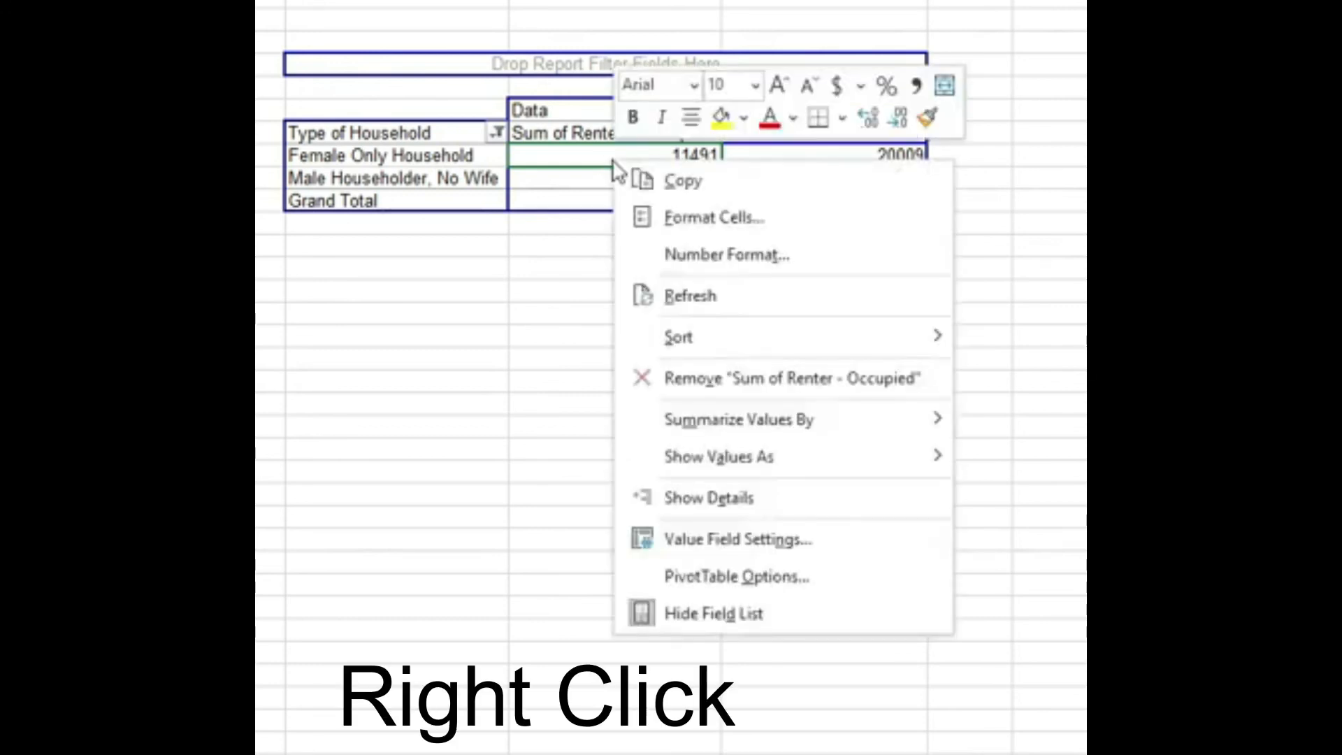
left_click(723, 539)
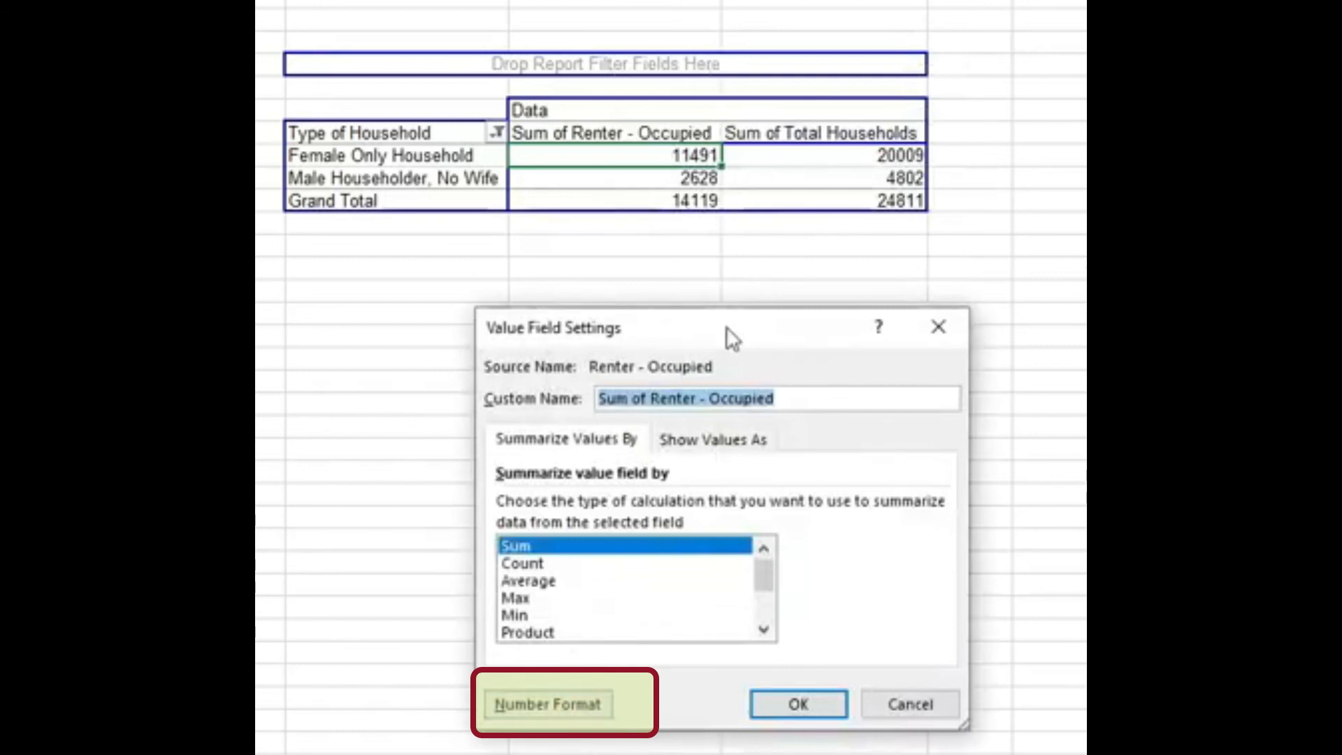
left_click(568, 707)
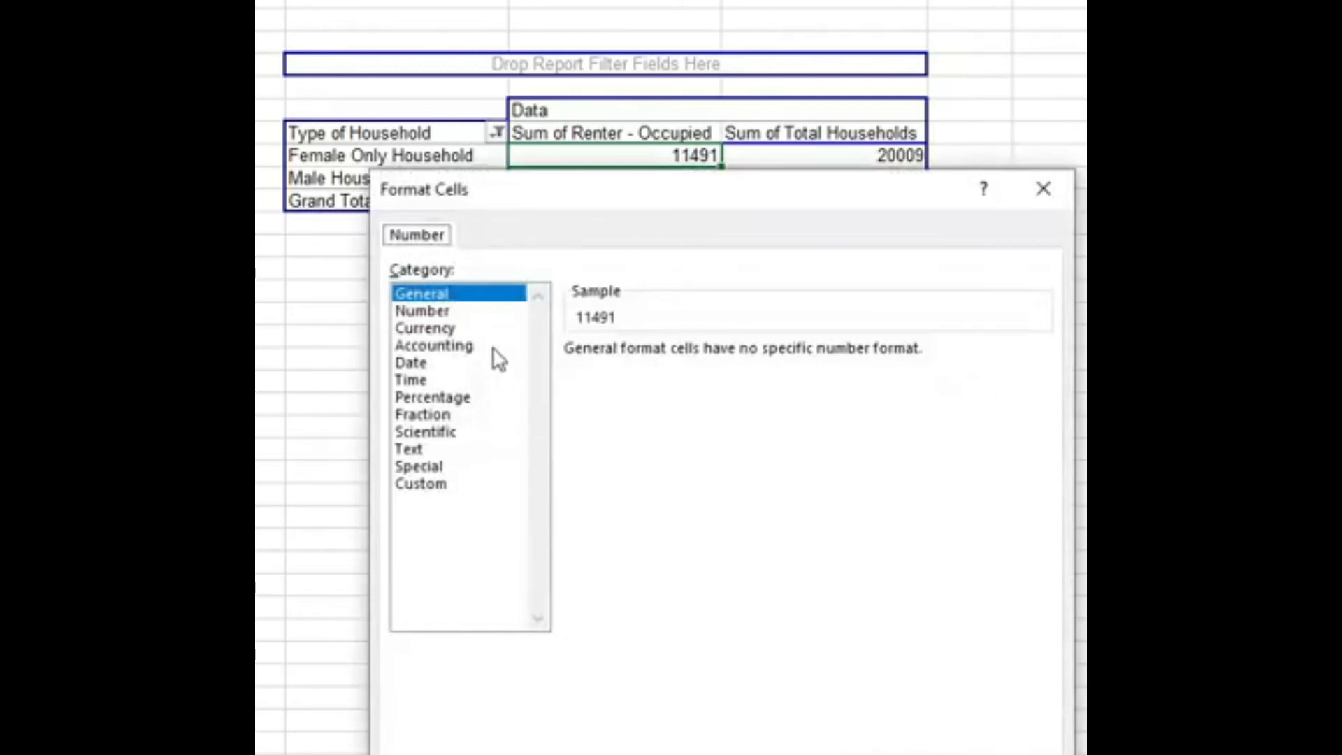
left_click(444, 312)
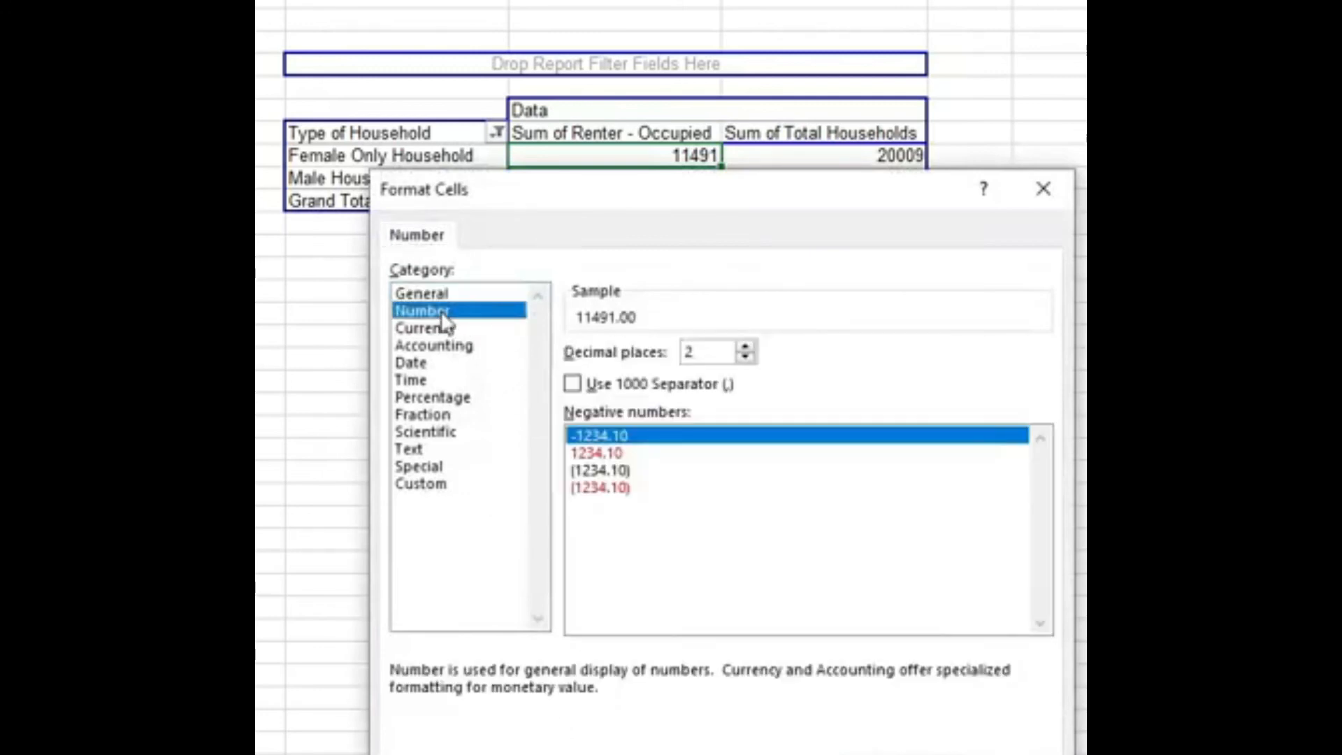
left_click(580, 386)
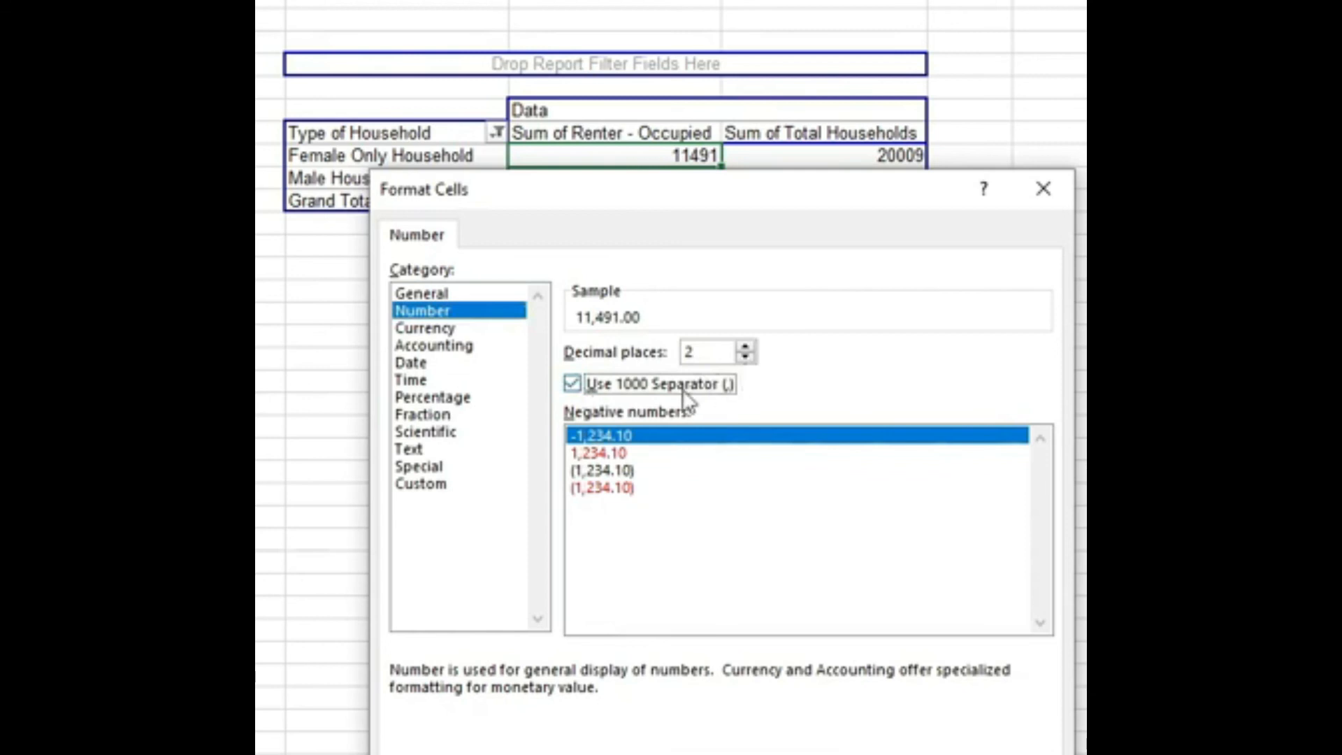
left_click(746, 356)
left_click(746, 356)
left_click(856, 754)
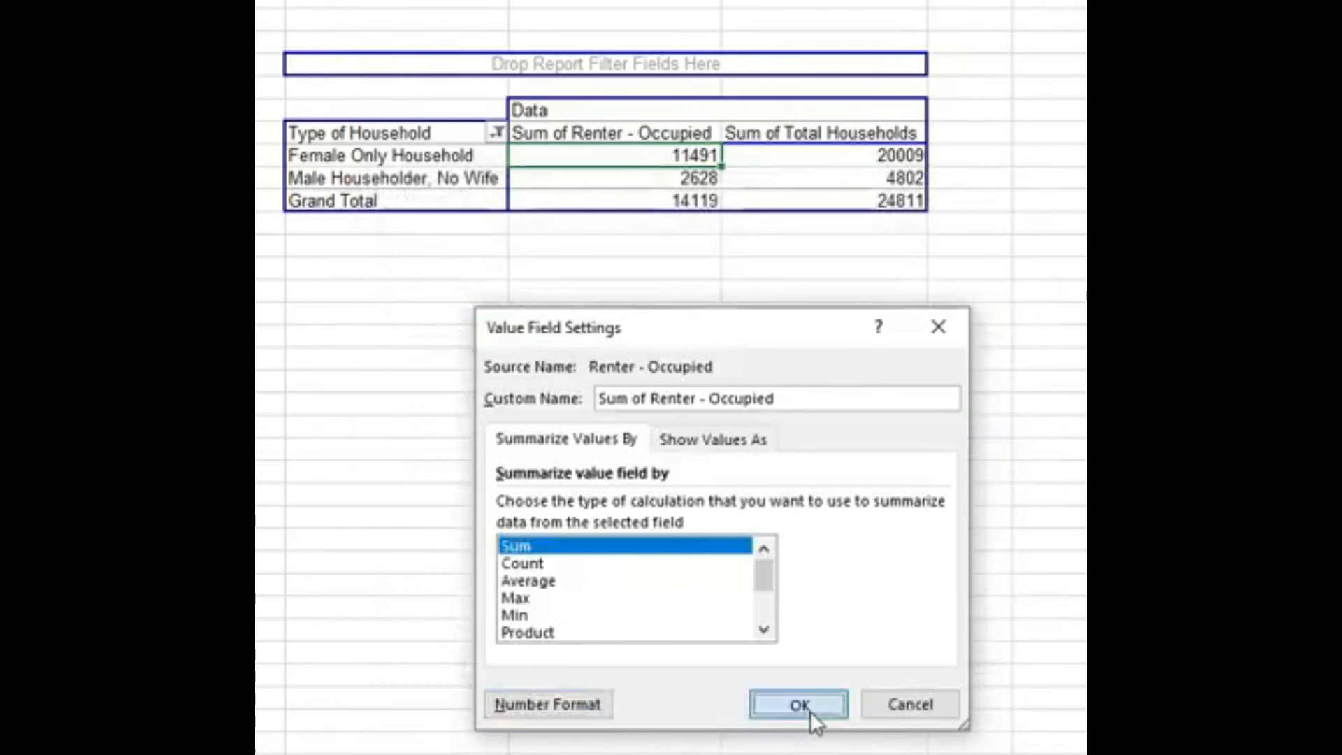
left_click(809, 710)
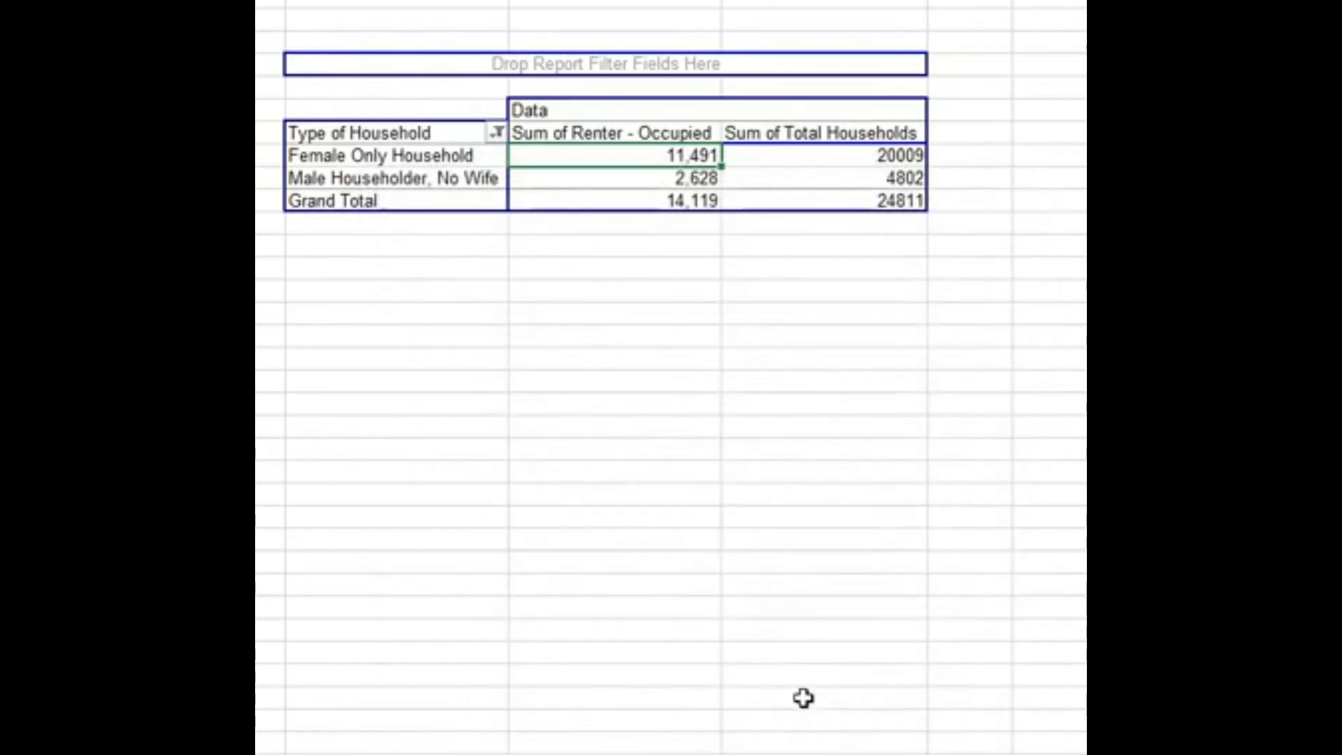
- Format the Sum of Total Households value field as Number with a 1000 separator and 0 decimal places, and deselect the PivotTable
left_click(821, 160)
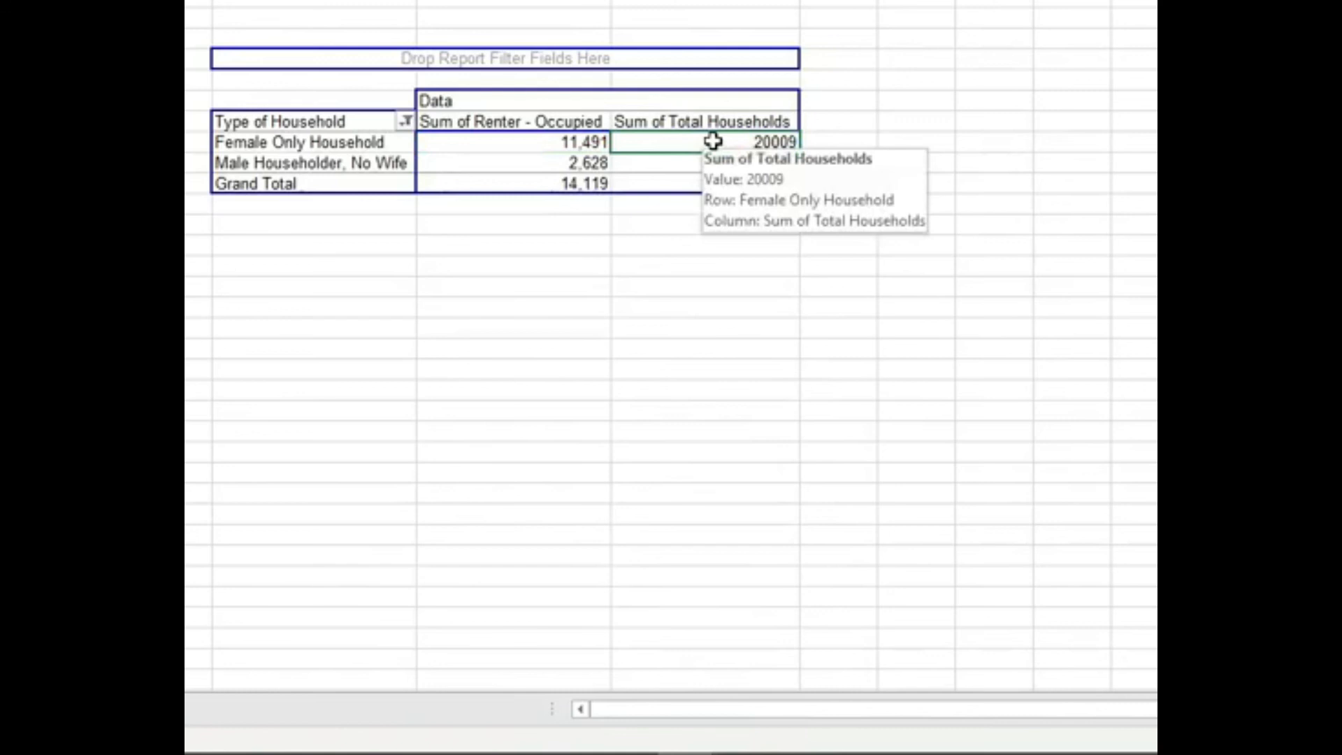
right_click(838, 164)
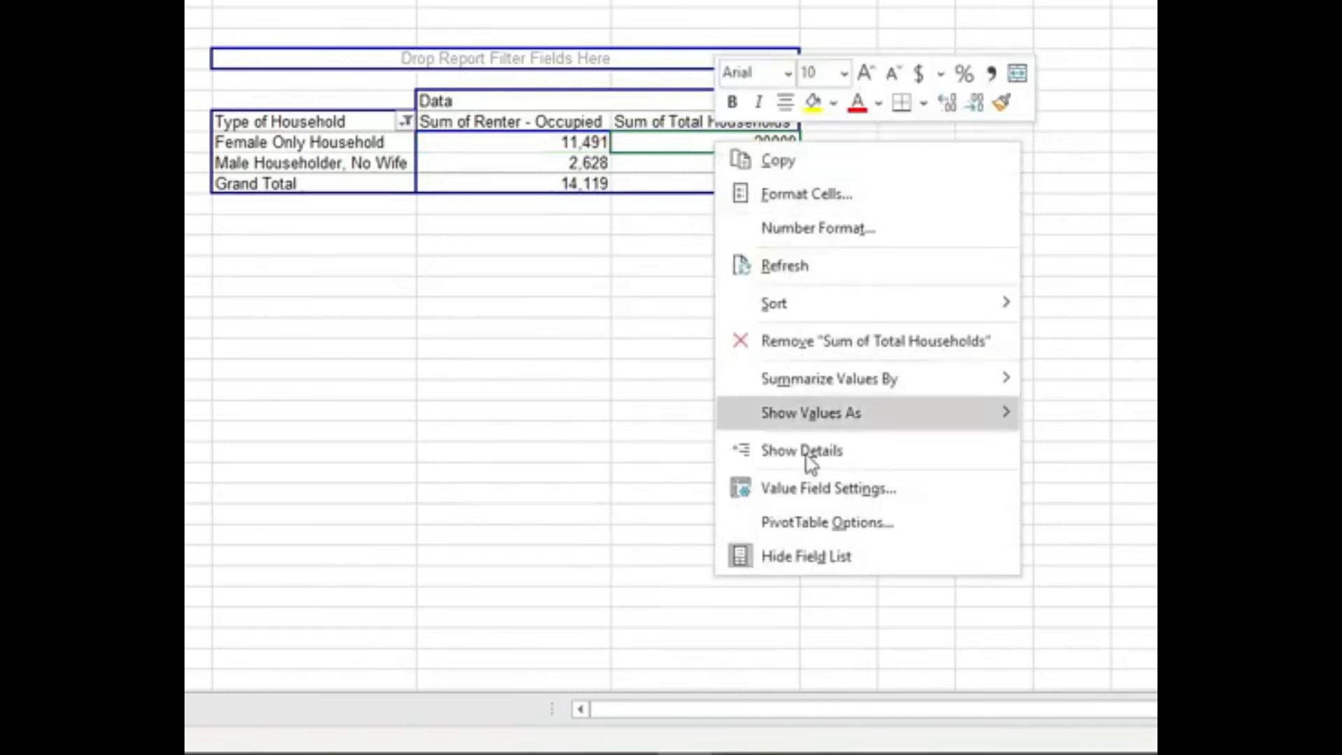
left_click(811, 493)
left_click(650, 643)
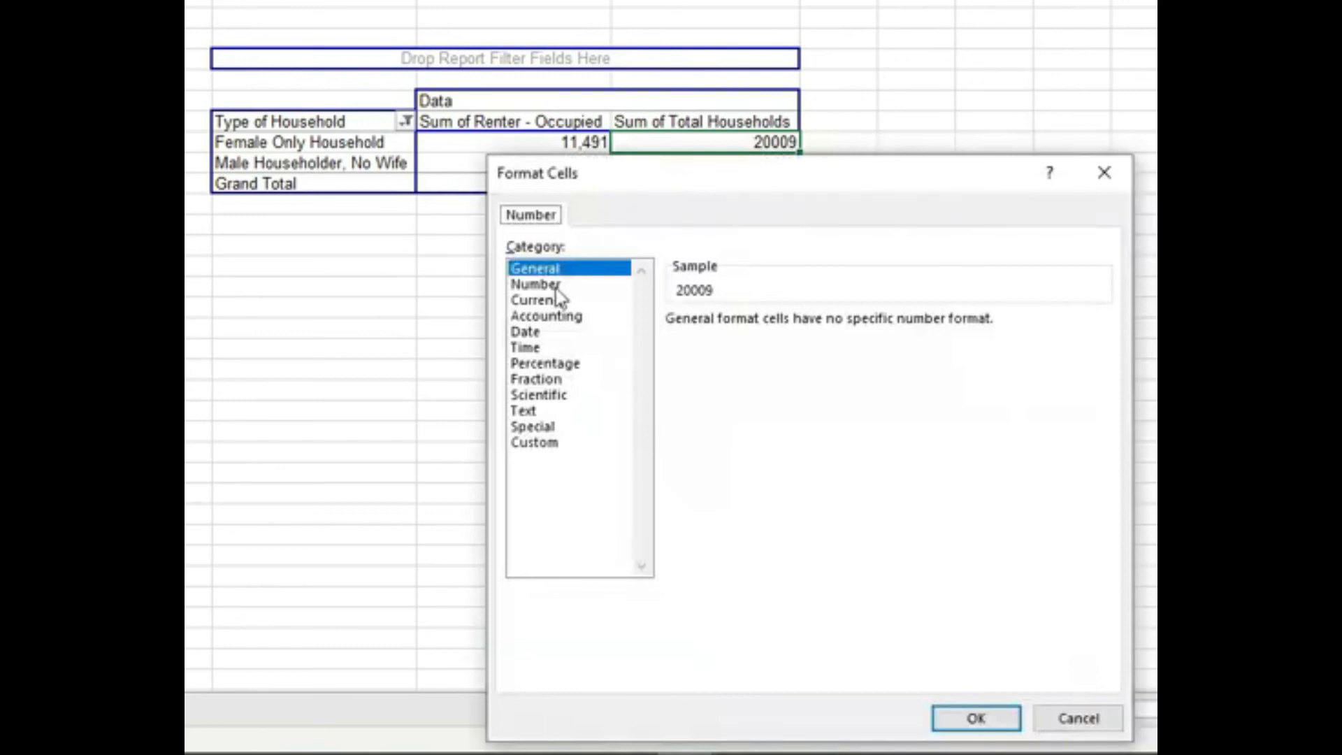
left_click(558, 287)
left_click(672, 351)
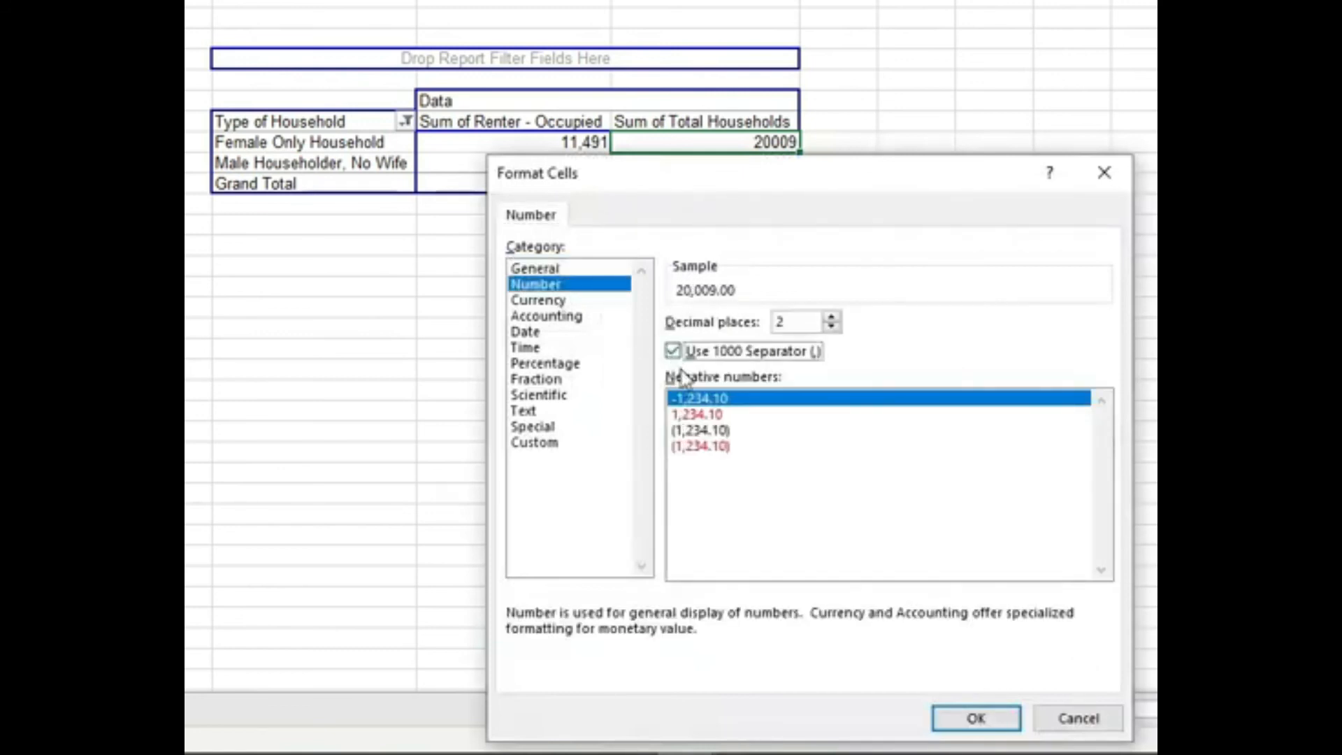
left_click(835, 327)
left_click(835, 328)
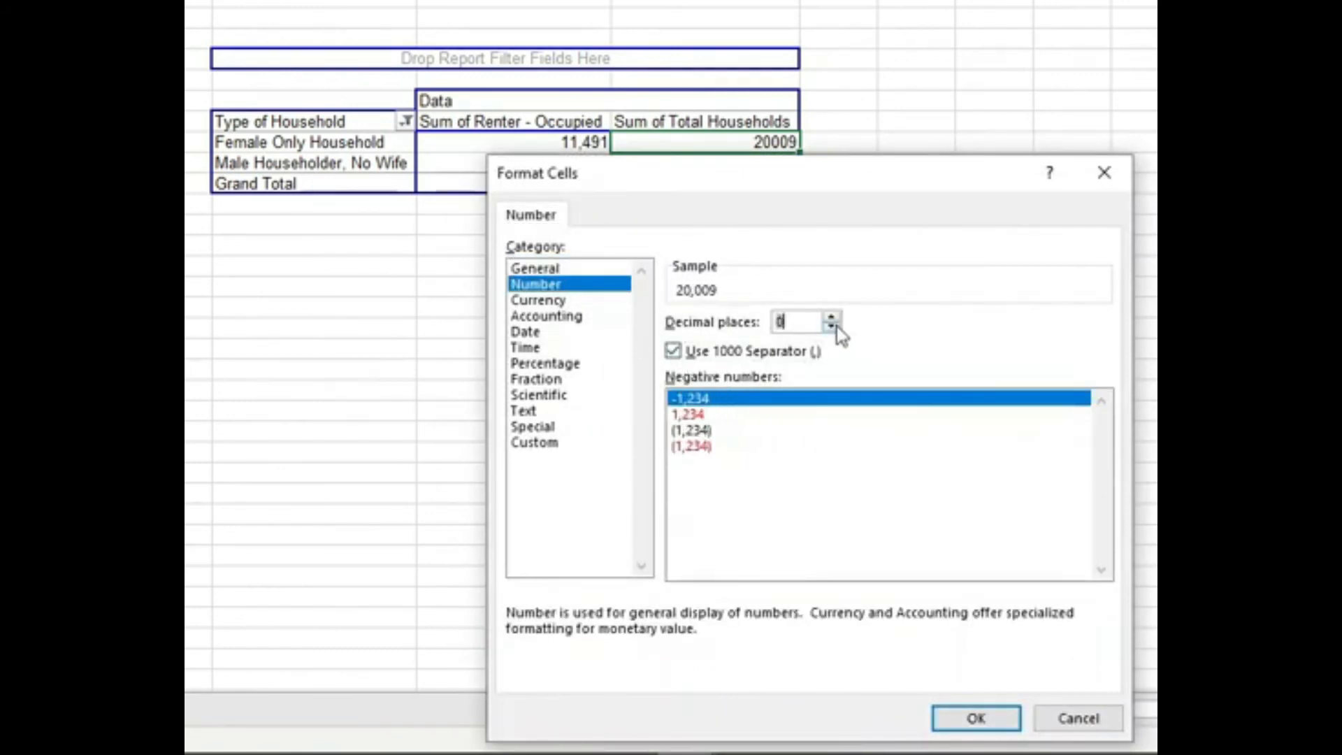
left_click(979, 718)
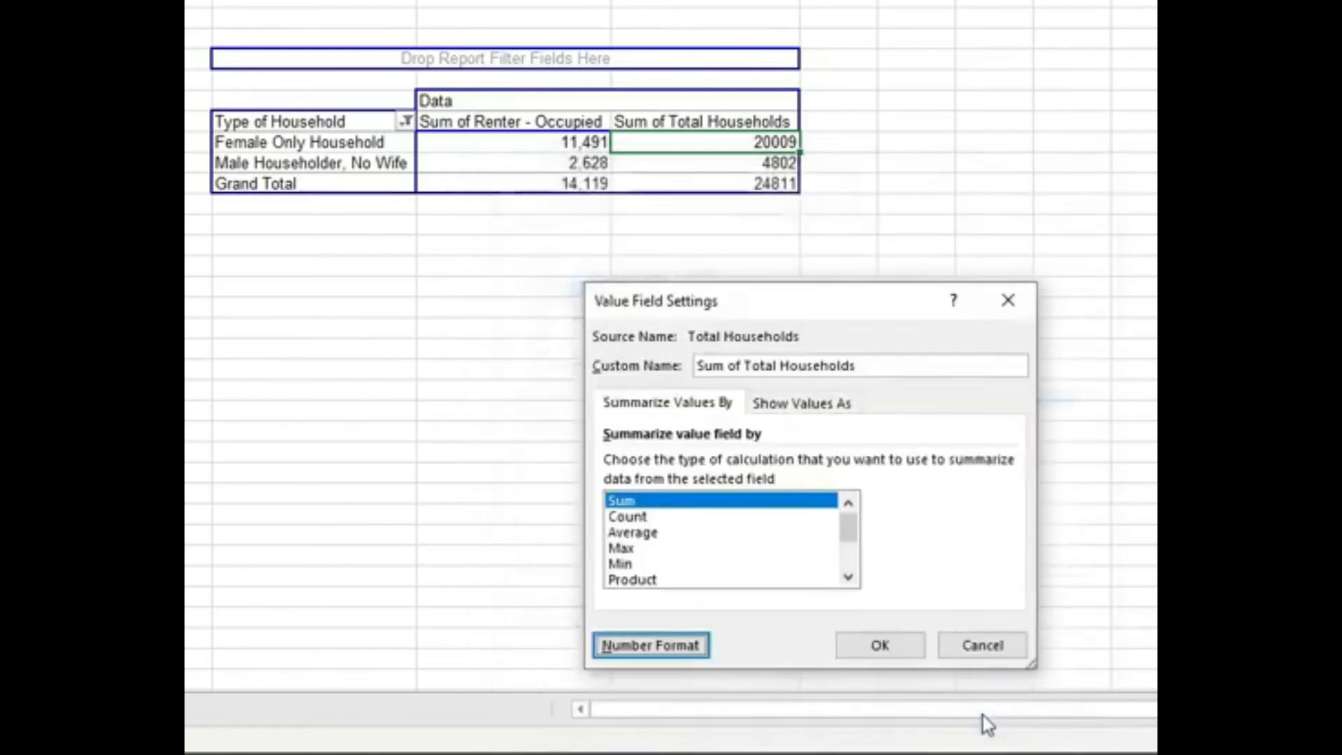
left_click(904, 649)
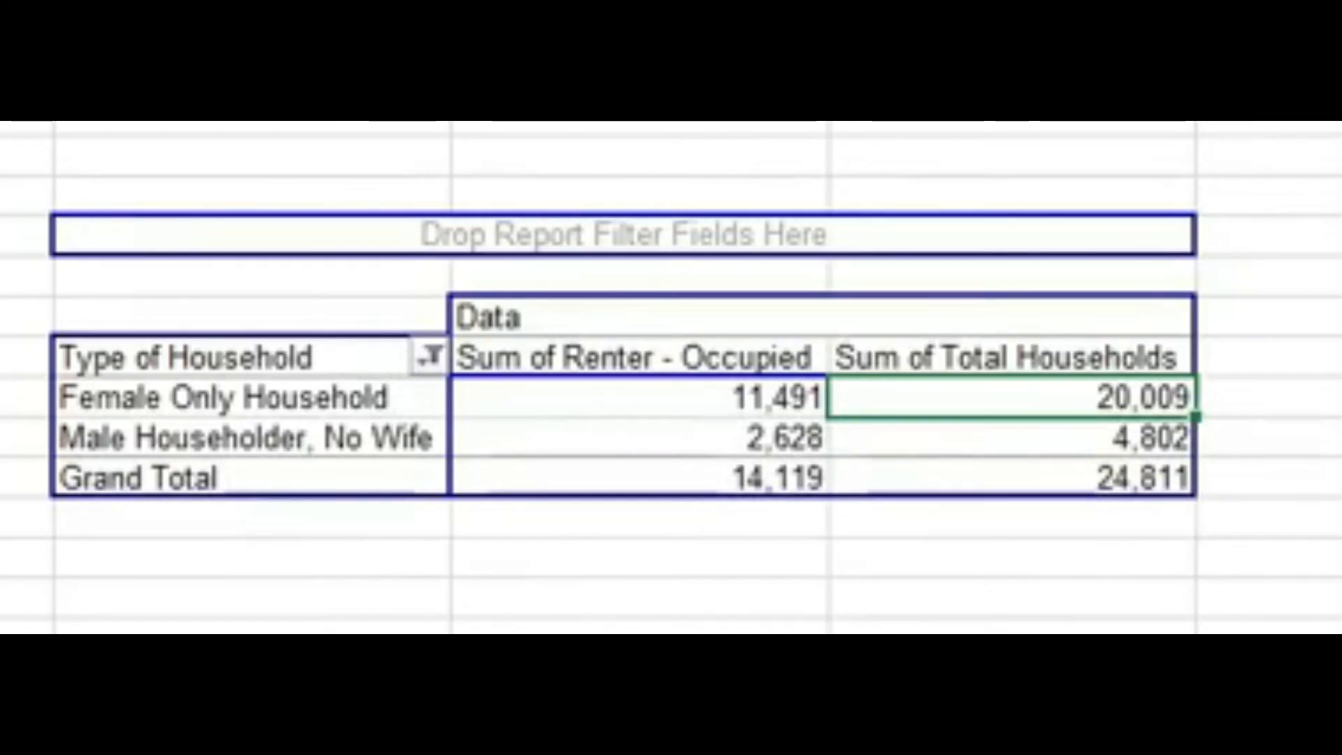
left_click(1014, 671)
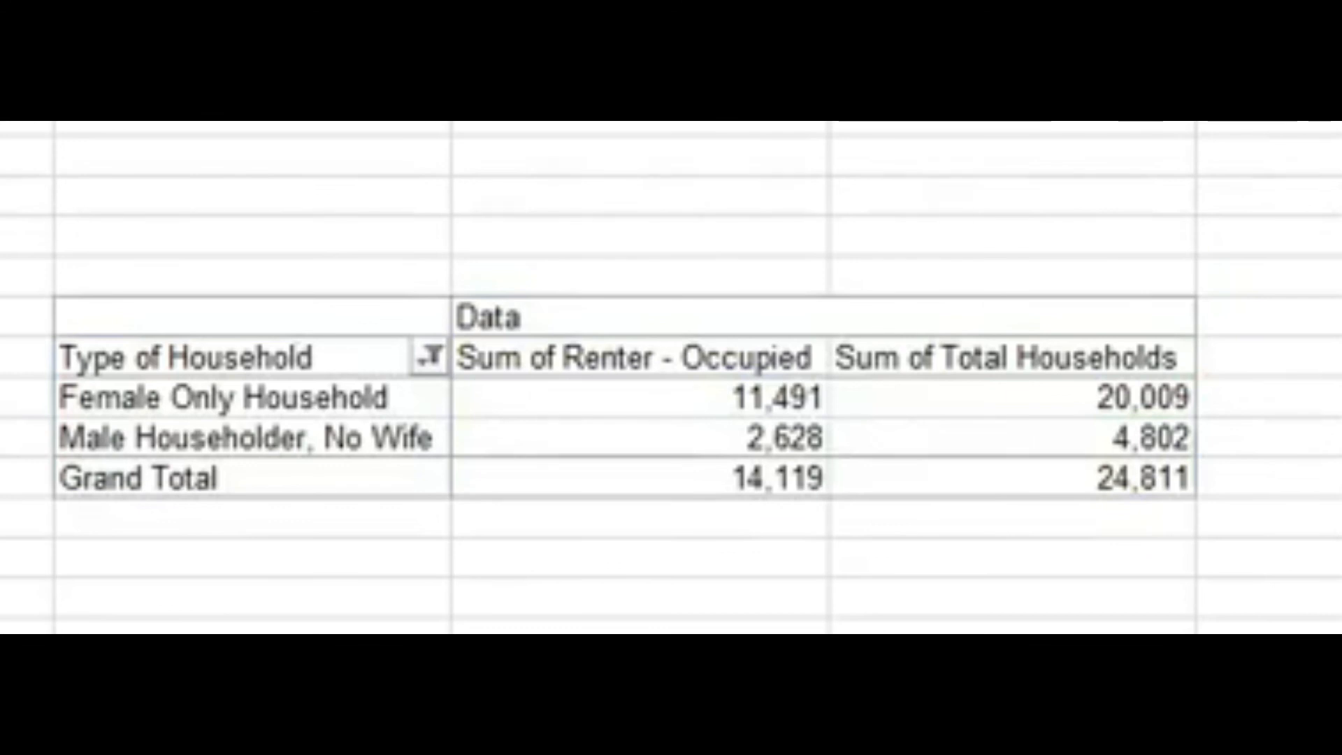